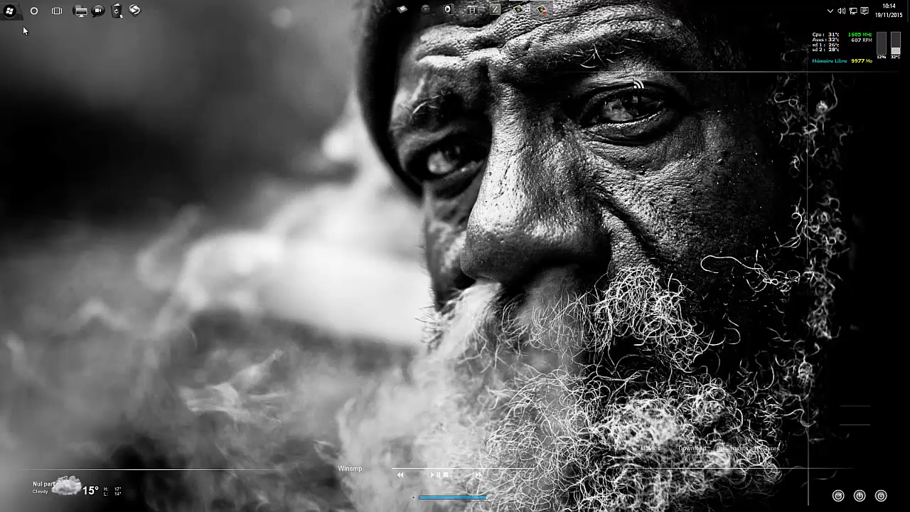
Step: Open the Start menu and view the size options available for the Courrier tile
left_click(10, 11)
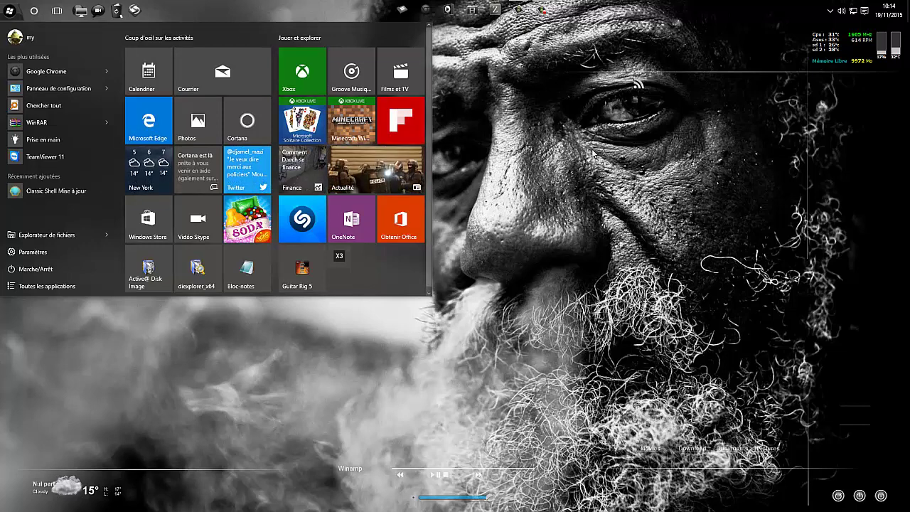
left_click(539, 168)
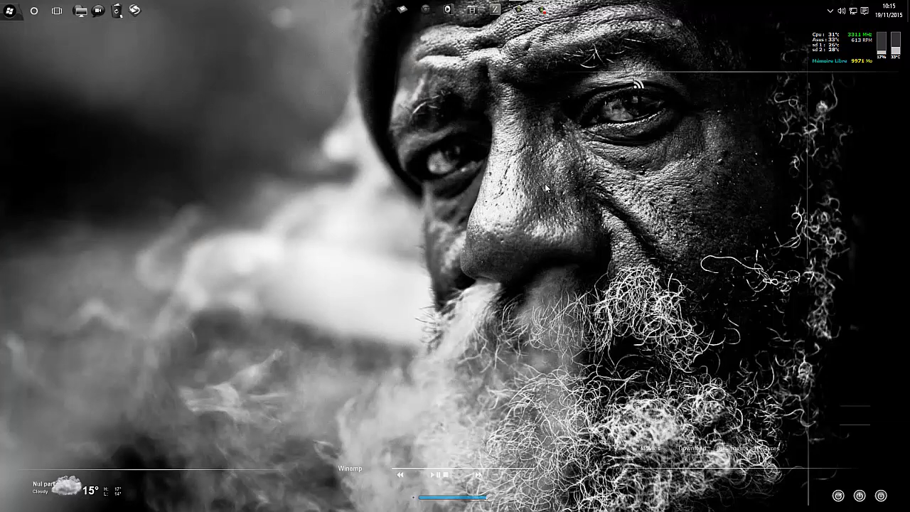
left_click(10, 9)
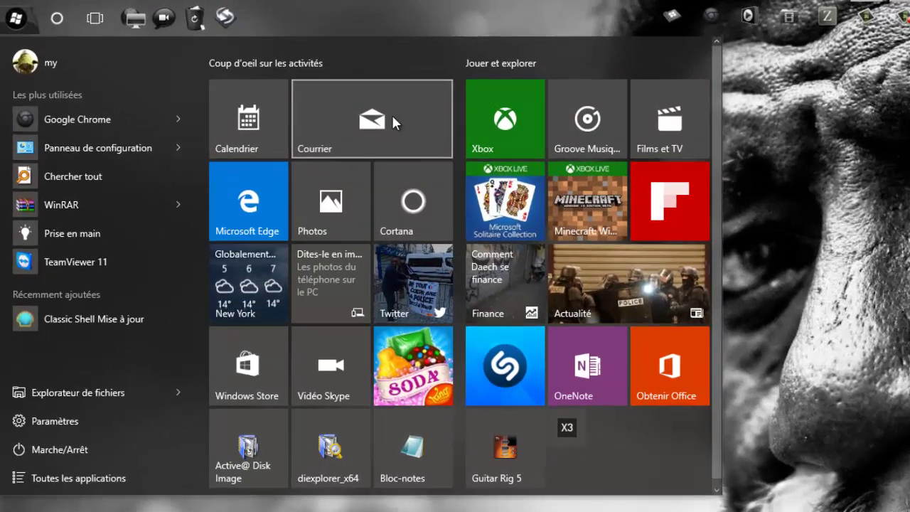
right_click(297, 85)
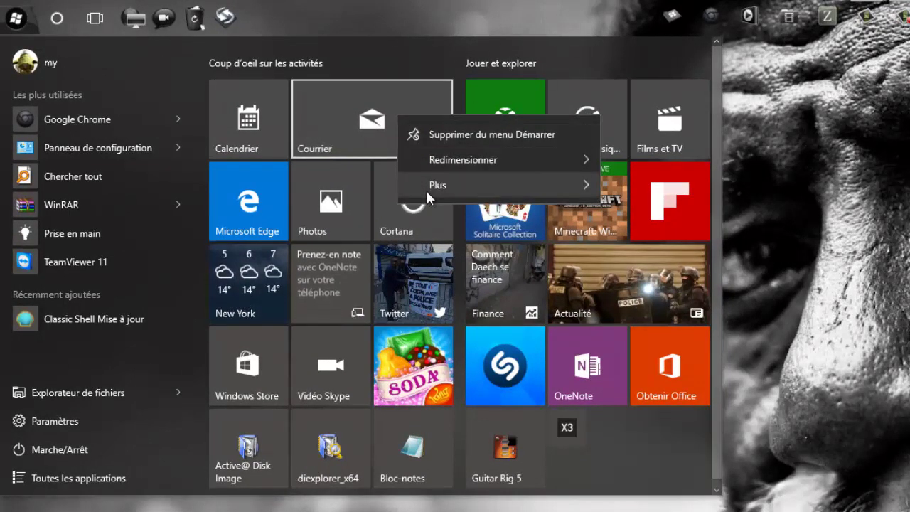
mouse_move(425, 187)
mouse_move(500, 161)
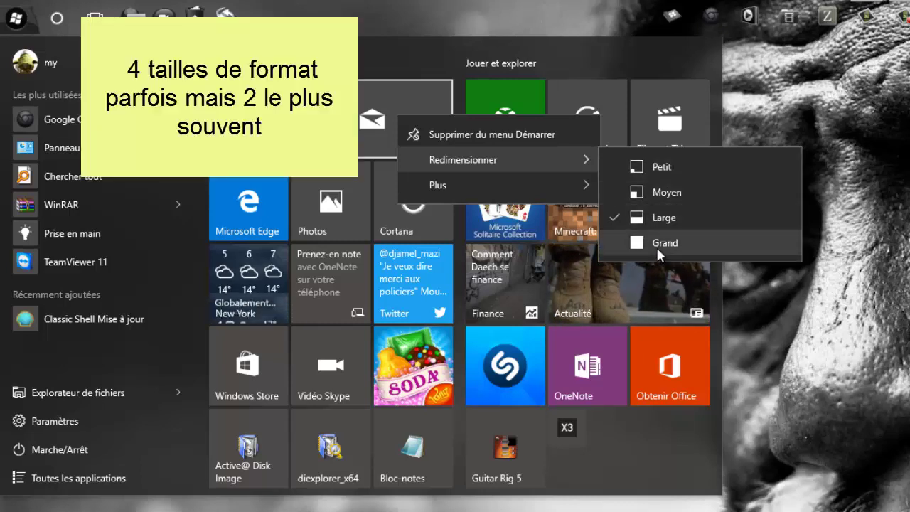
left_click(654, 464)
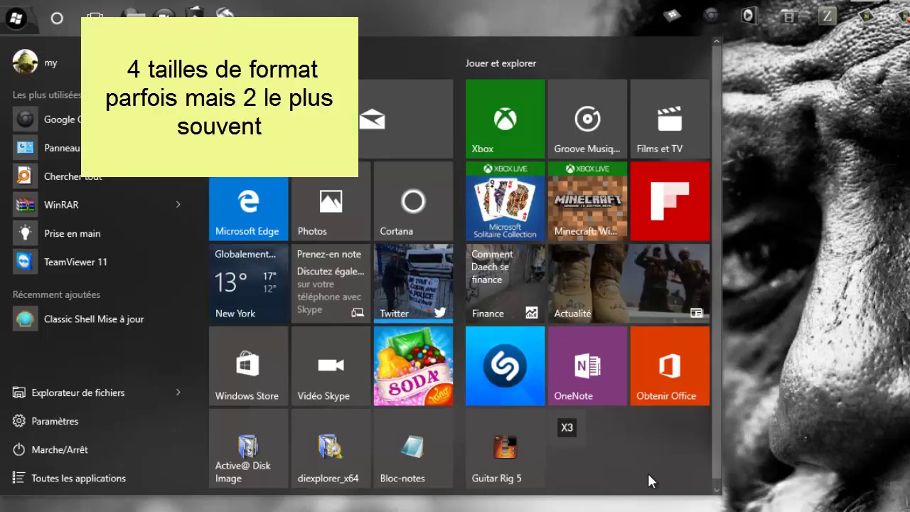
Step: View the size options available for the X3 tile in the Start menu
scroll(643, 437, "down", 1)
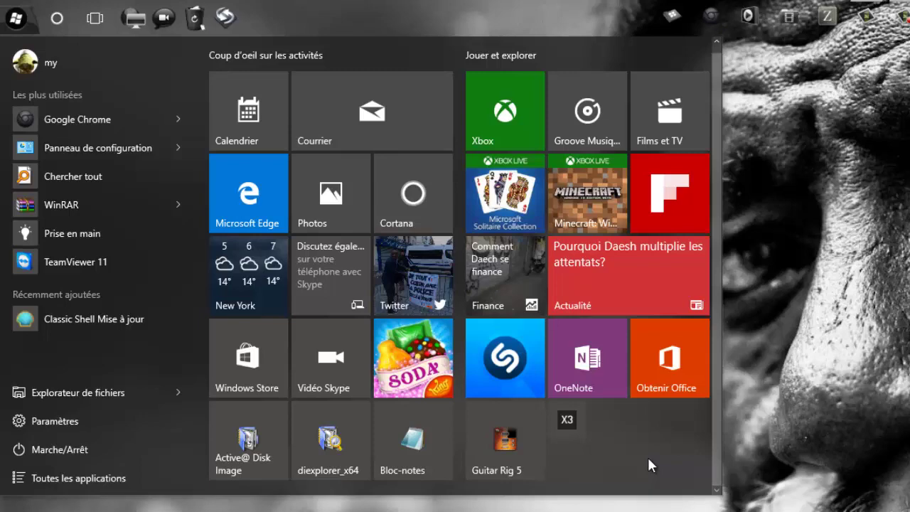
right_click(574, 427)
mouse_move(668, 469)
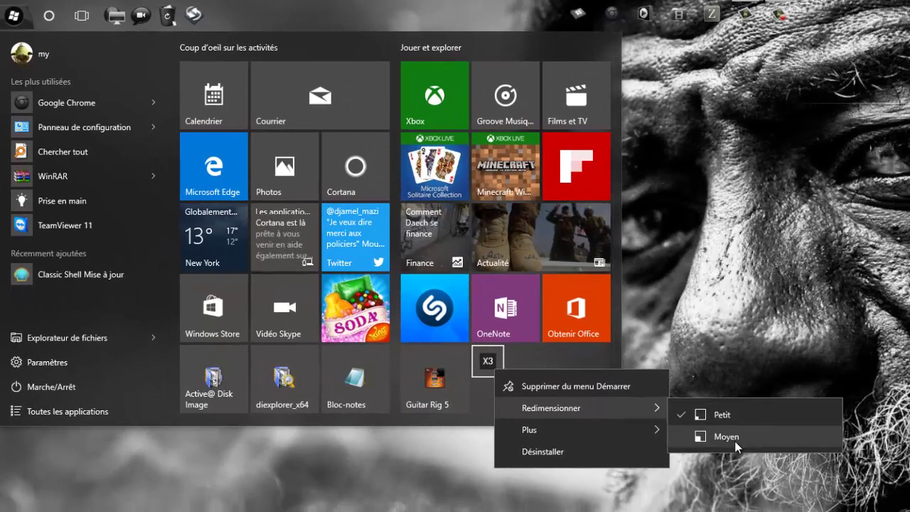
left_click(734, 440)
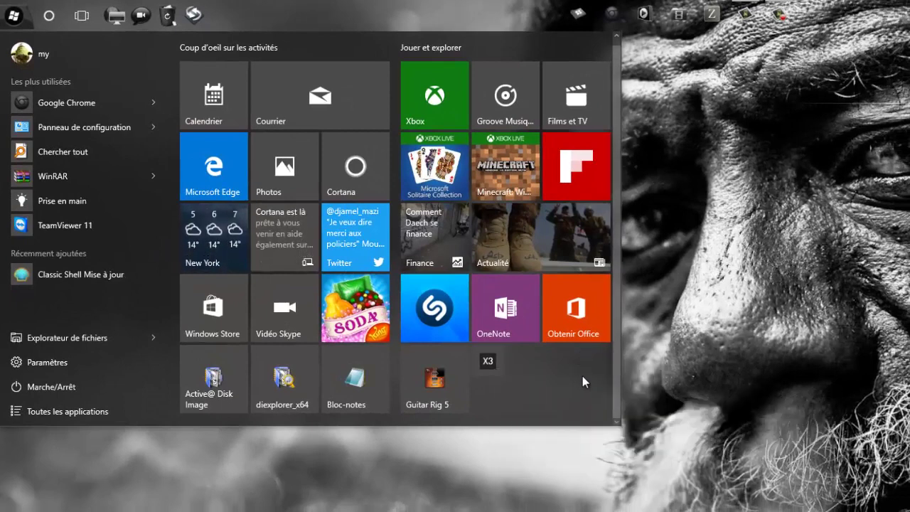
Step: Open the name of the "Coup d'oeil sur les activités" tile group for editing
left_click_drag(291, 180, 313, 192)
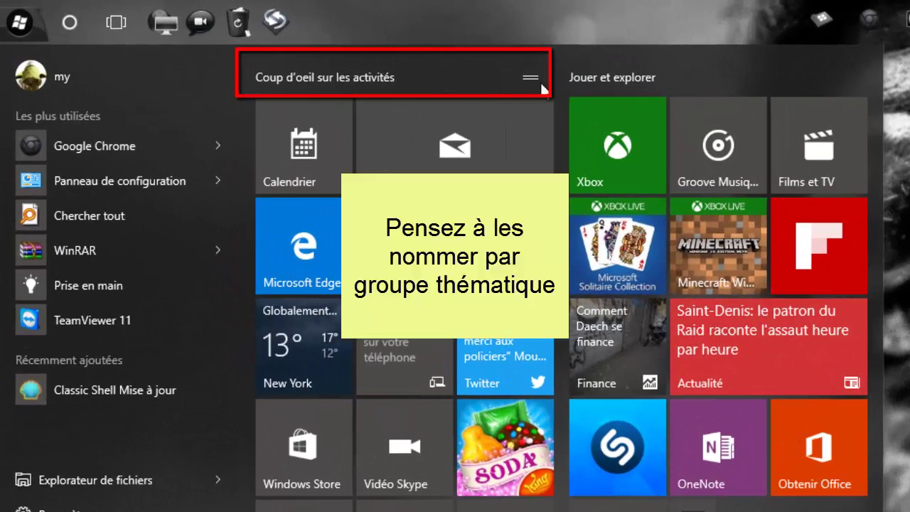
left_click(538, 82)
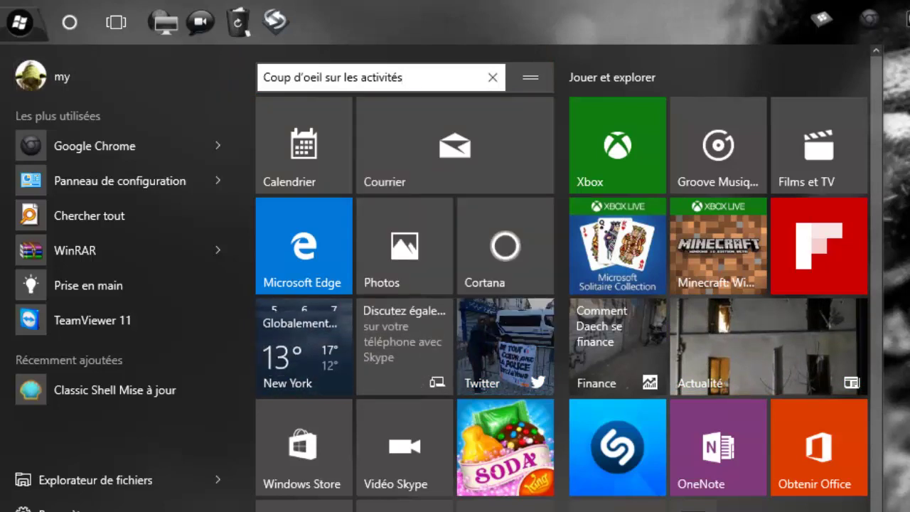
key("Return")
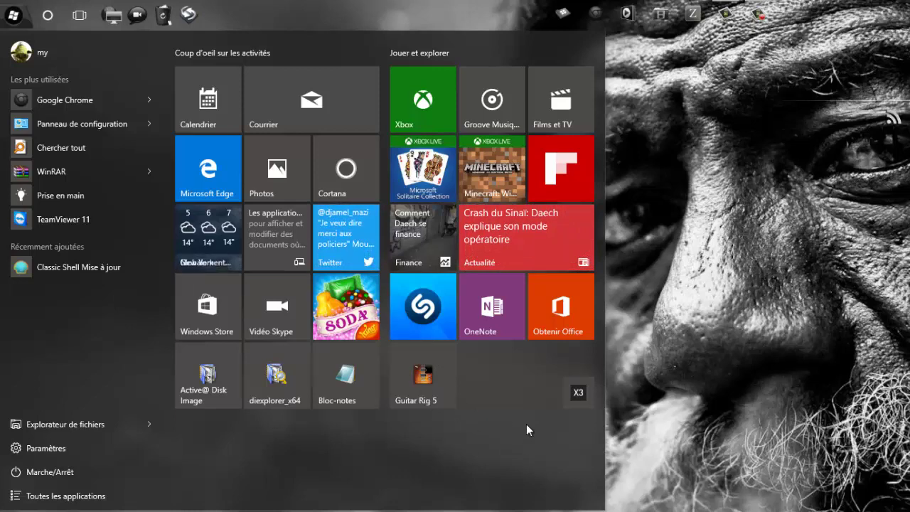
Step: Place the Guitar Rig 5 and X3 tiles in a new Start menu group below "Jouer et explorer"
left_click(728, 292)
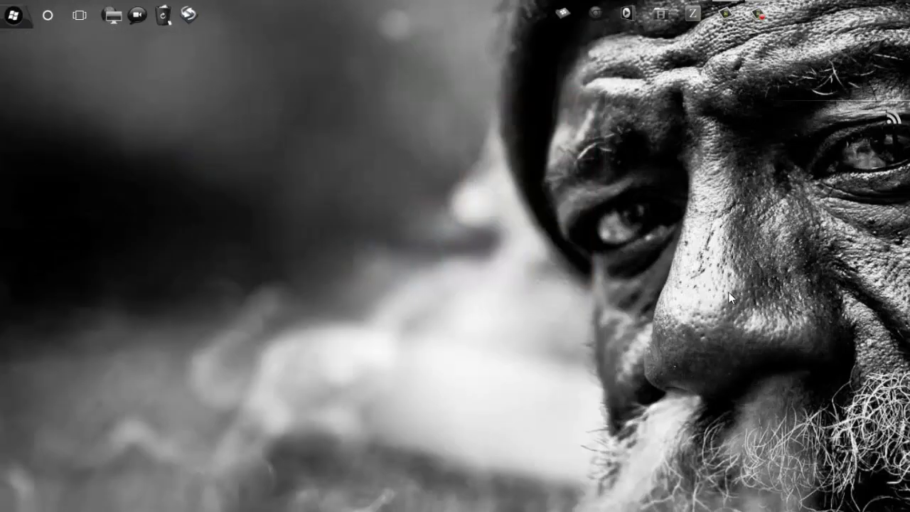
left_click(12, 9)
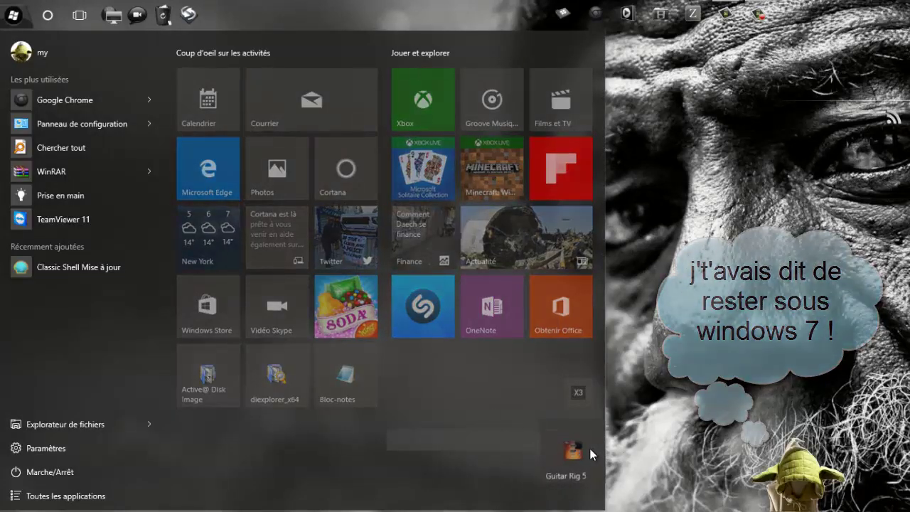
left_click_drag(579, 358, 509, 403)
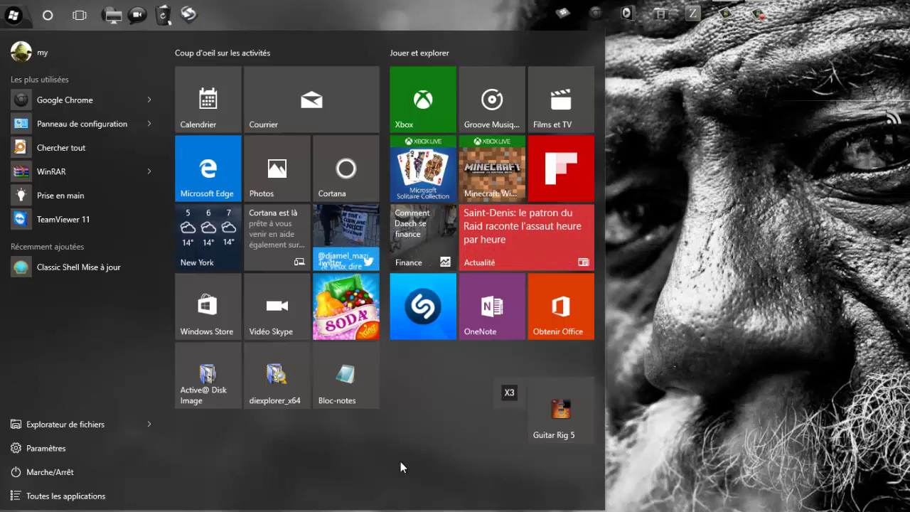
Step: Name the new tile group containing X3 and Guitar Rig 5 "Gratte"
left_click(581, 367)
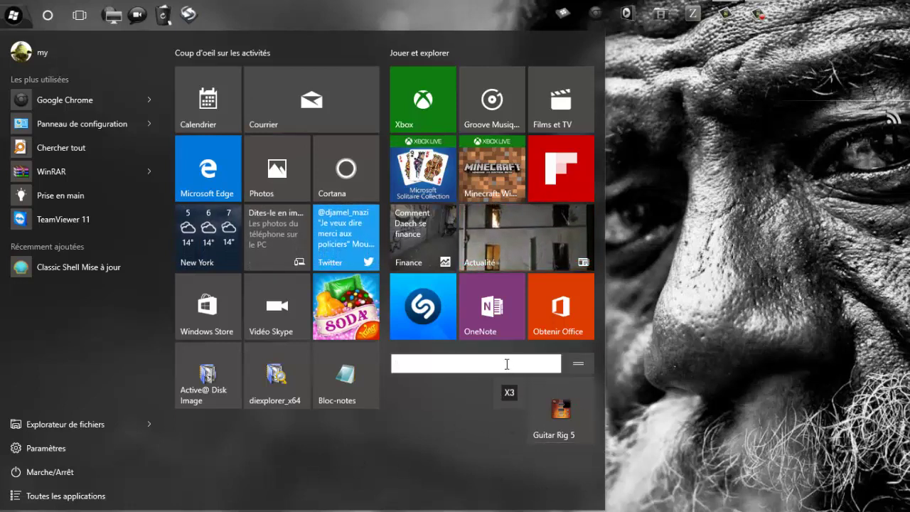
type("Gratte")
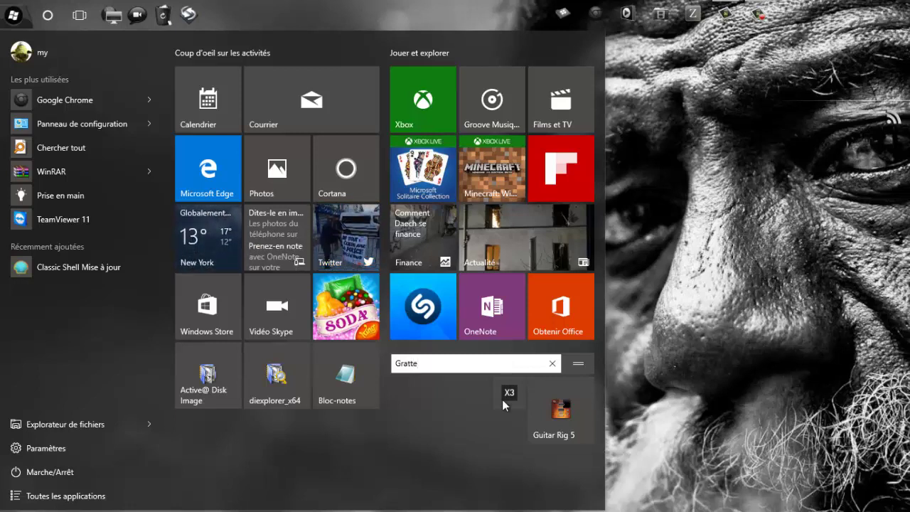
left_click(489, 423)
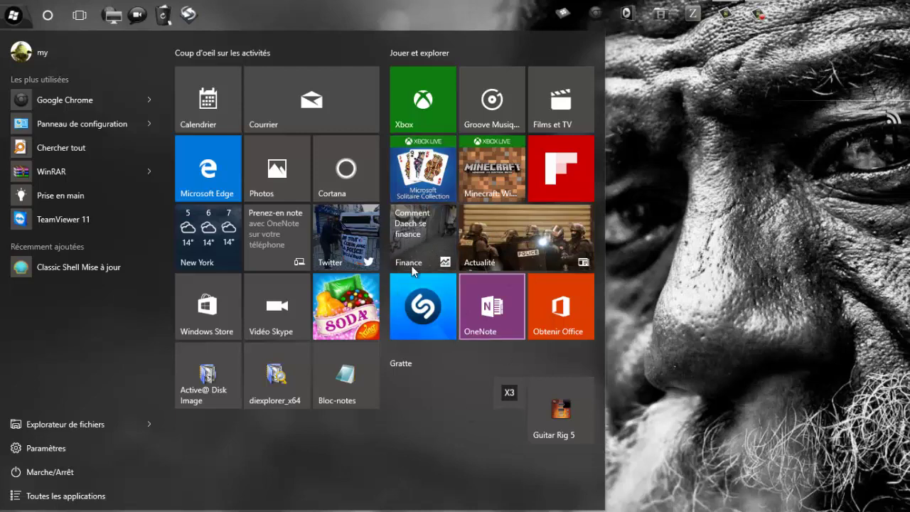
Step: View the resize options of the Actualité tile and turn off its live content
right_click(522, 236)
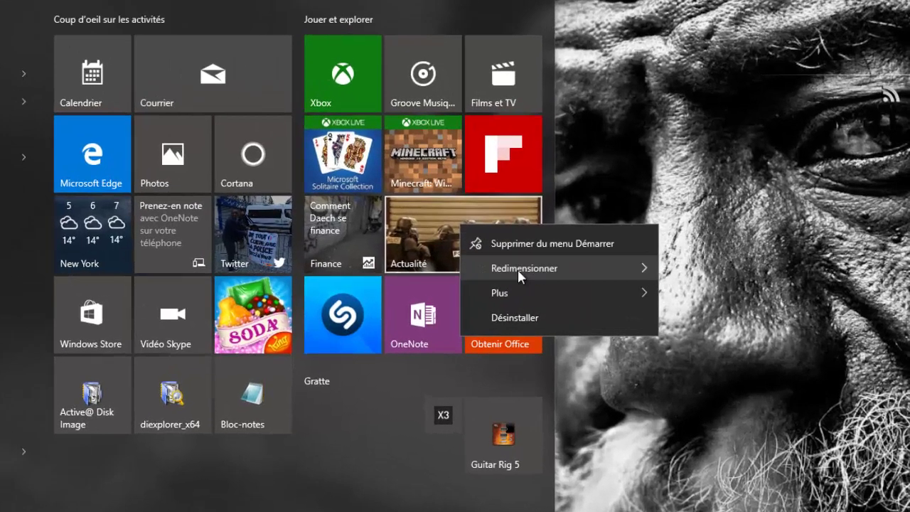
mouse_move(572, 268)
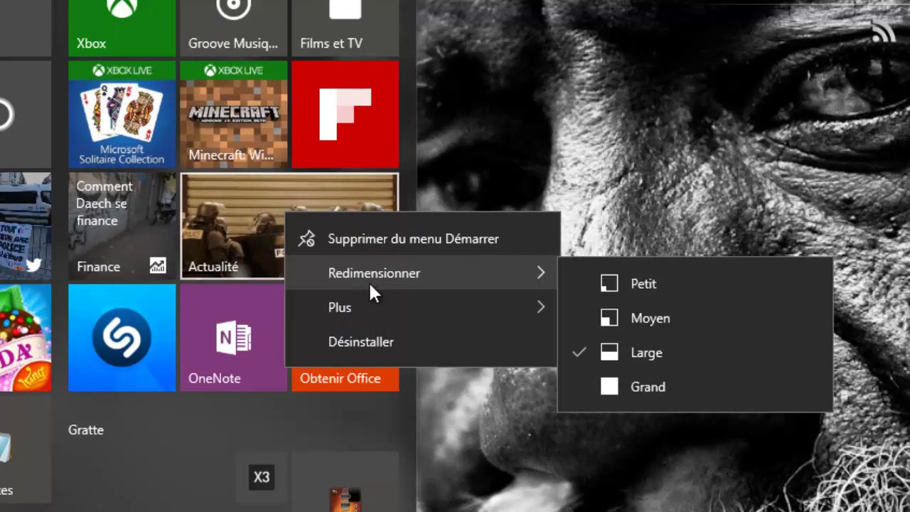
mouse_move(387, 314)
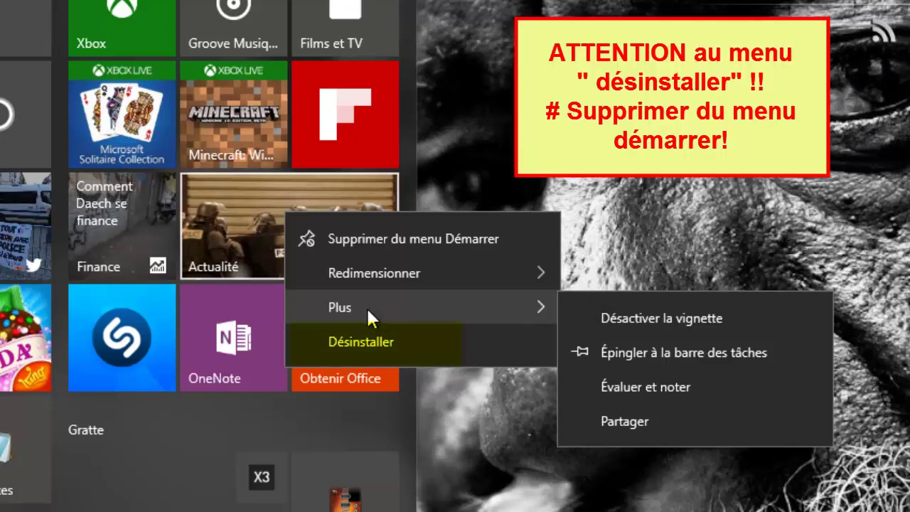
left_click(620, 317)
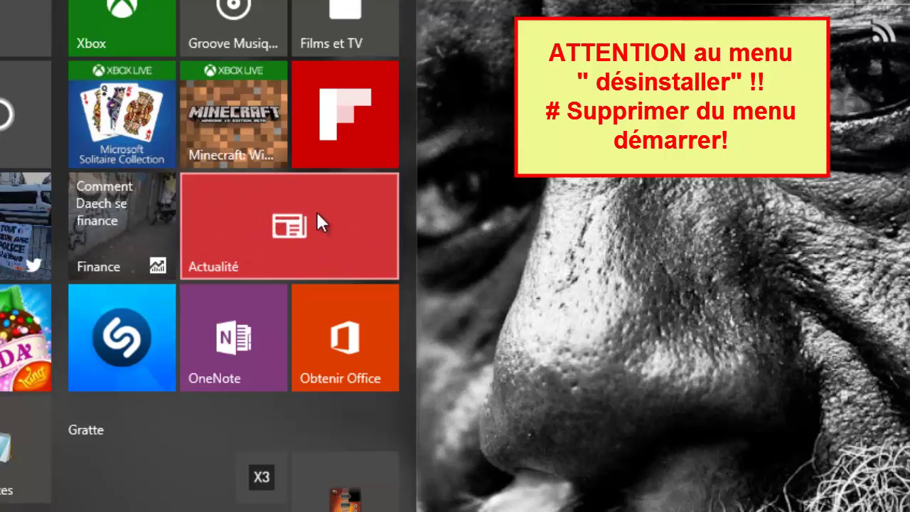
Step: Turn off the live content of the Finance tile
right_click(131, 206)
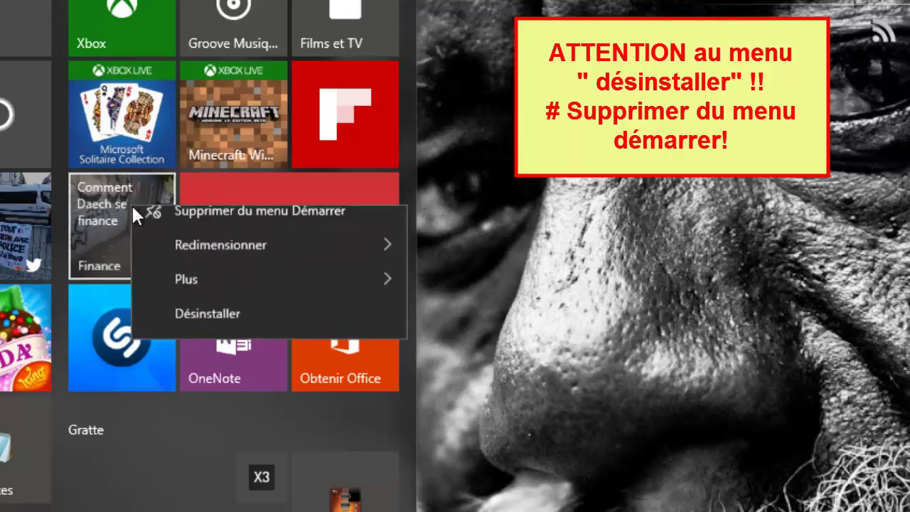
mouse_move(236, 261)
mouse_move(242, 294)
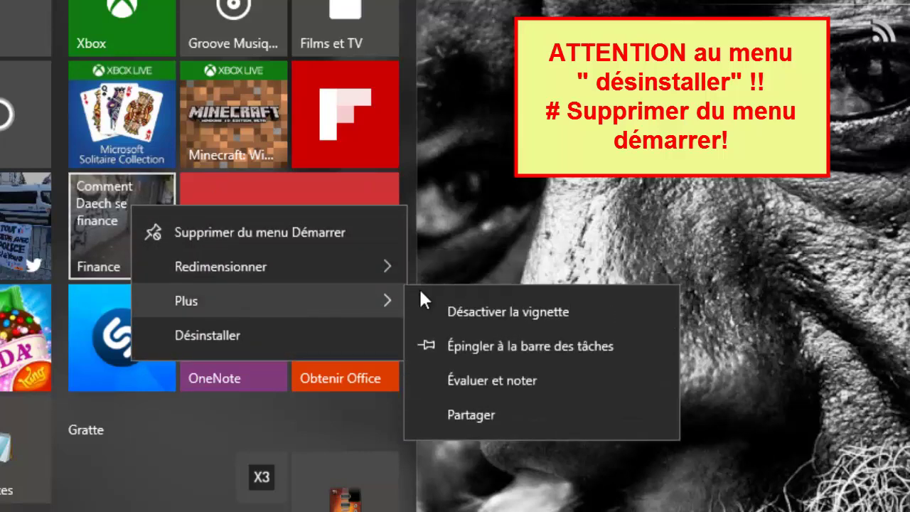
left_click(436, 308)
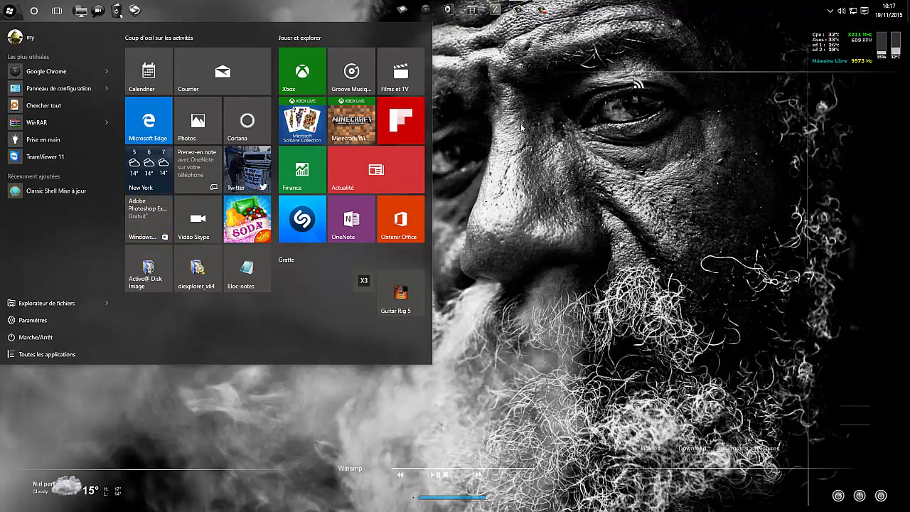
Step: Close the Start menu and open the Accueil page of the Personnalisation settings
left_click(553, 133)
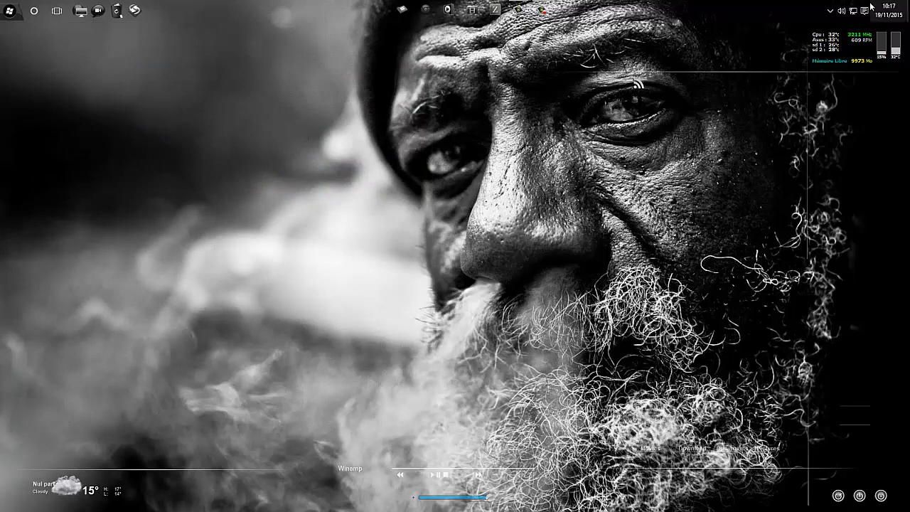
right_click(456, 136)
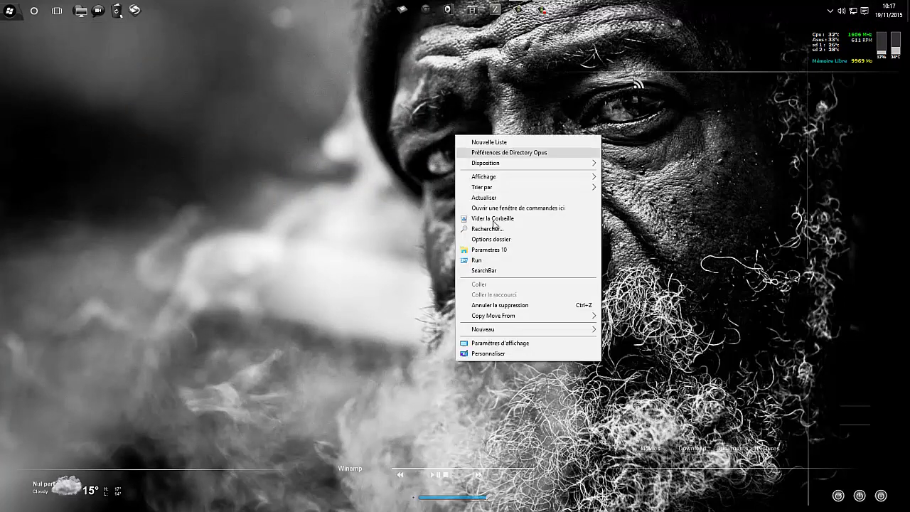
left_click(498, 252)
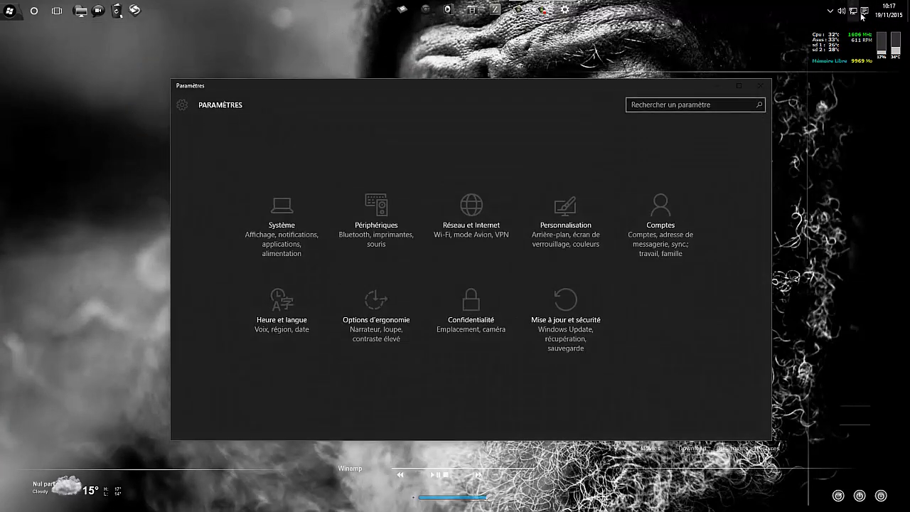
left_click(864, 11)
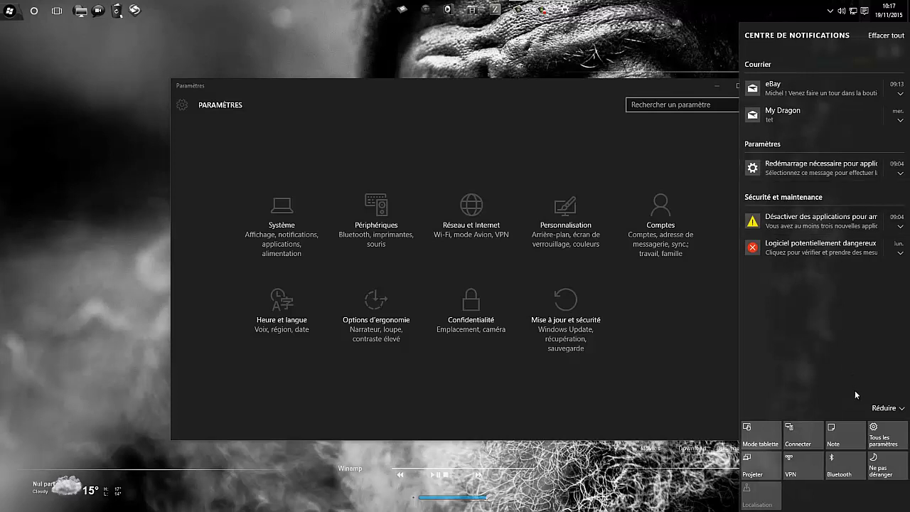
left_click(884, 445)
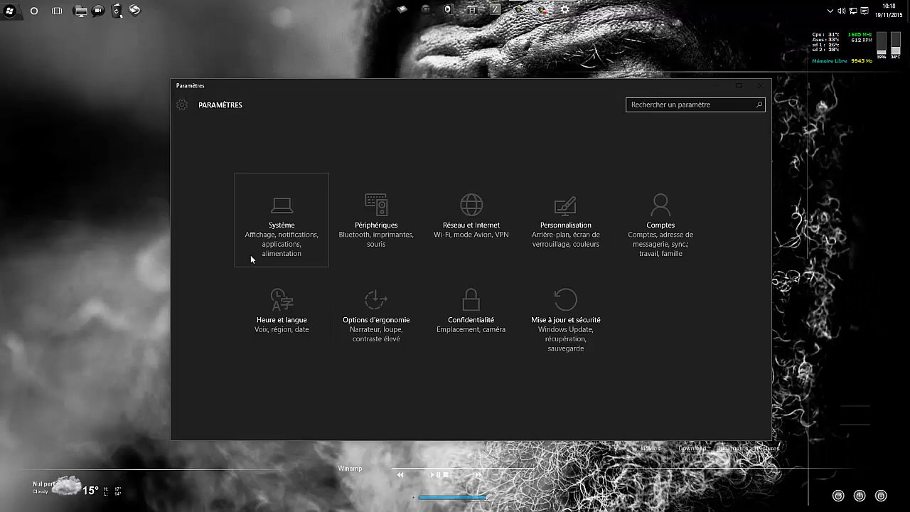
left_click(559, 214)
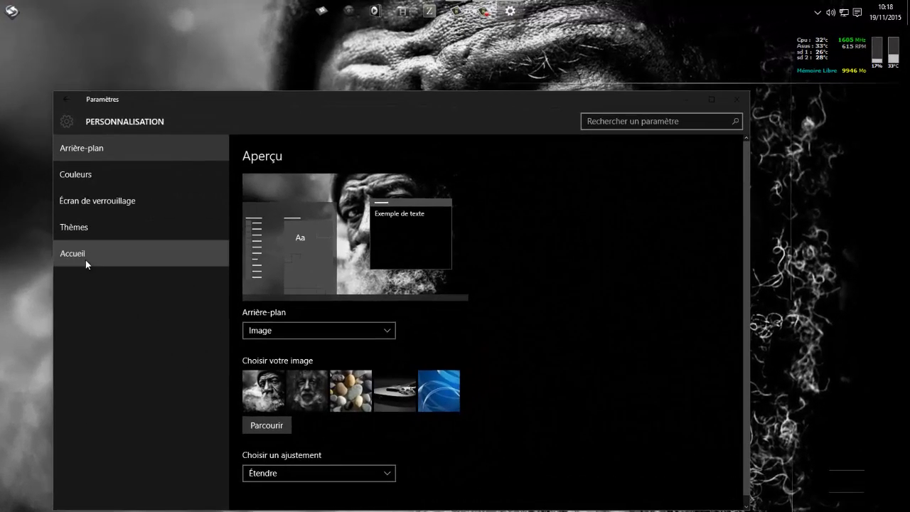
left_click(85, 261)
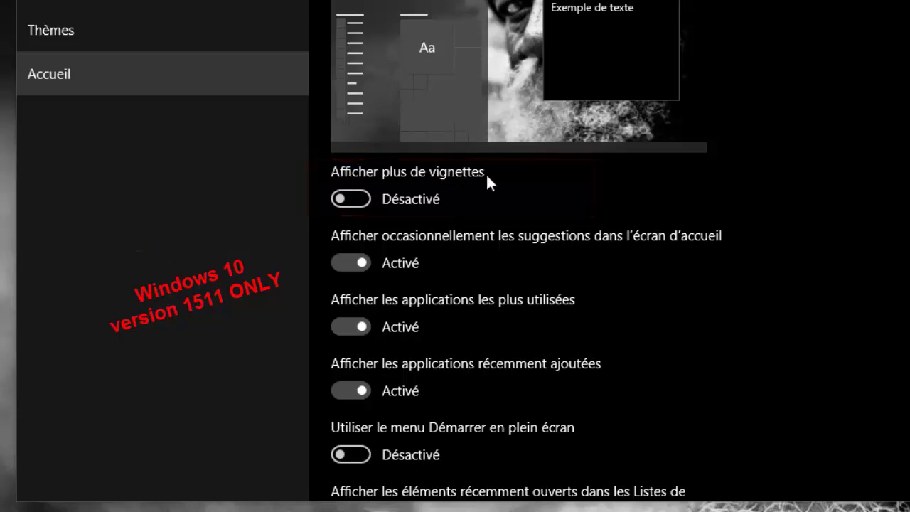
Step: Turn on "Afficher plus de vignettes", viewing the Start menu's tile layout before and after the change
key("super")
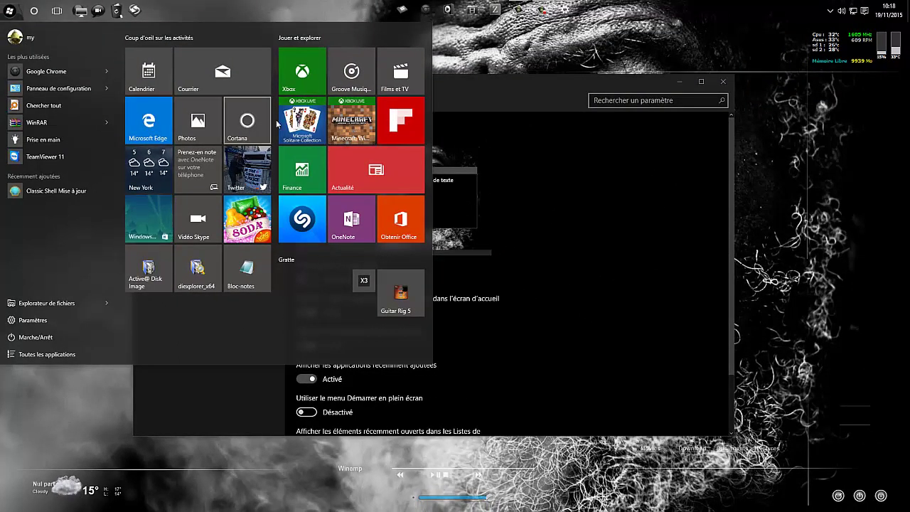
left_click(483, 49)
left_click(306, 279)
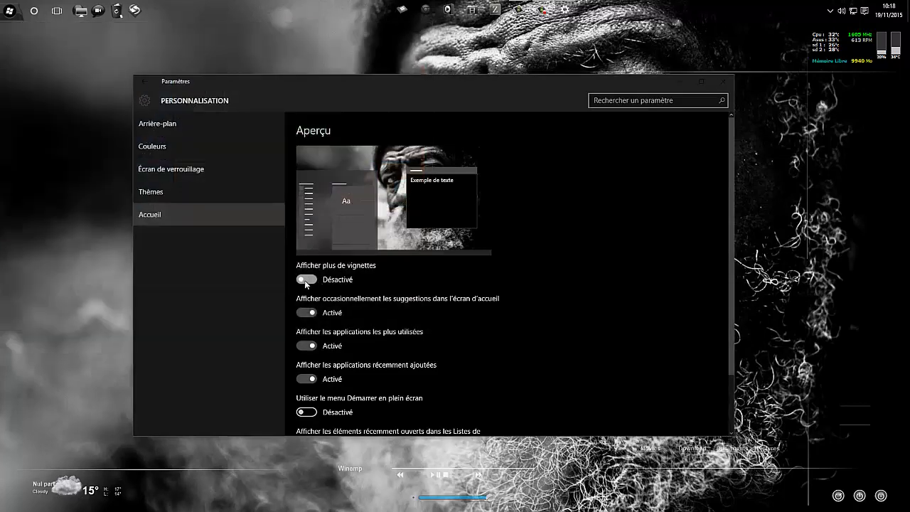
left_click(16, 15)
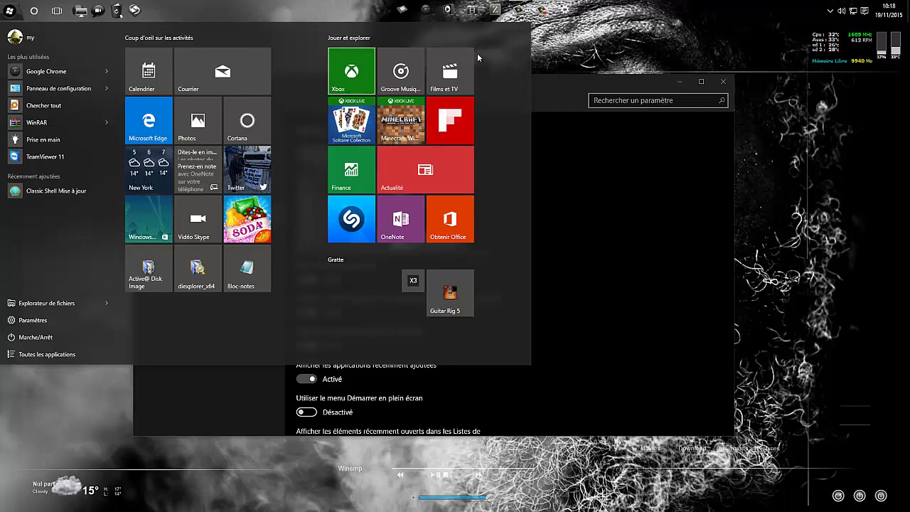
Step: Turn "Afficher plus de vignettes" off and back on, comparing the Start menu's tile layout in each state
left_click(577, 51)
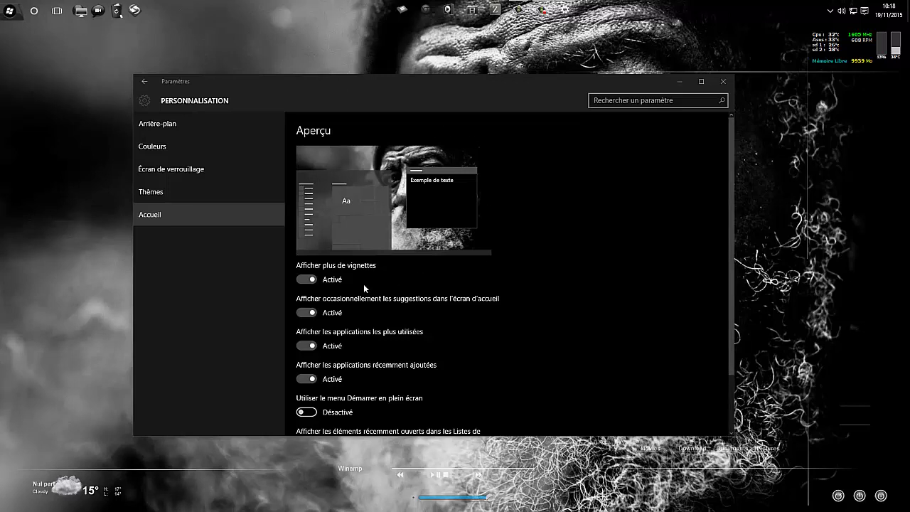
left_click(300, 279)
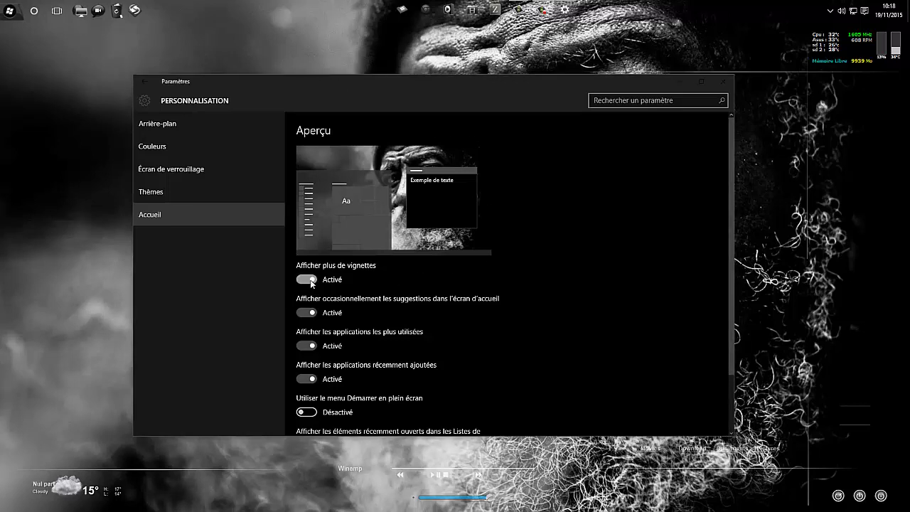
left_click(10, 11)
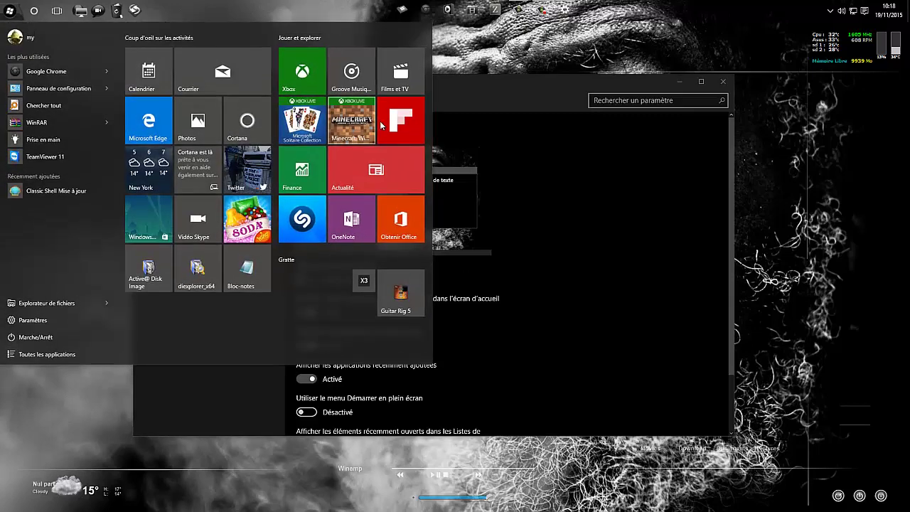
left_click(611, 182)
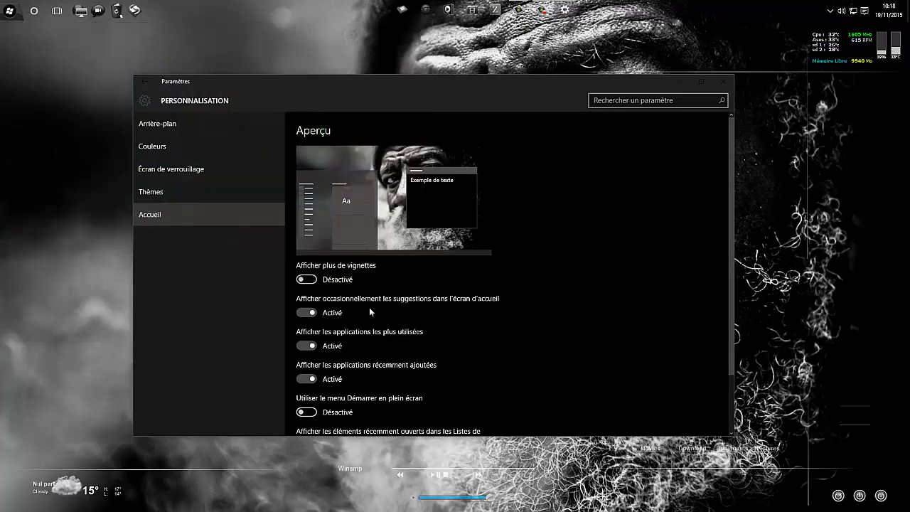
left_click(313, 280)
left_click(10, 10)
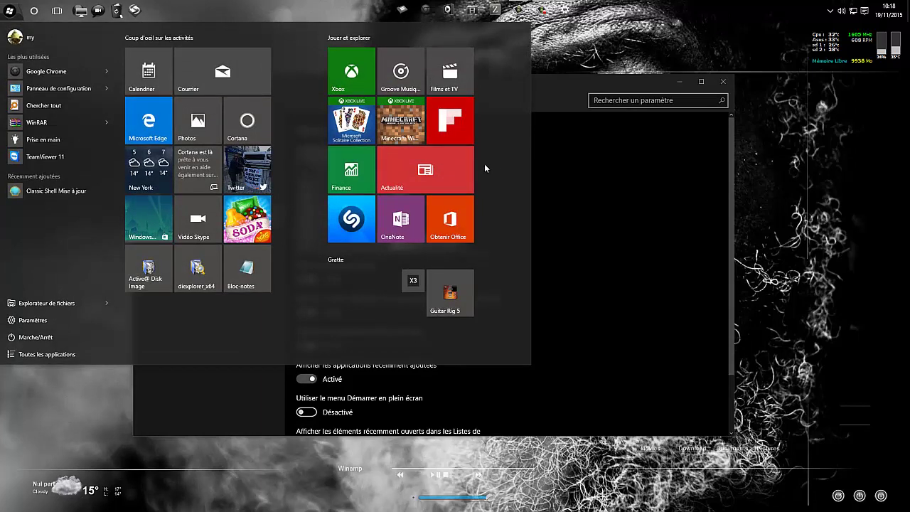
left_click(645, 195)
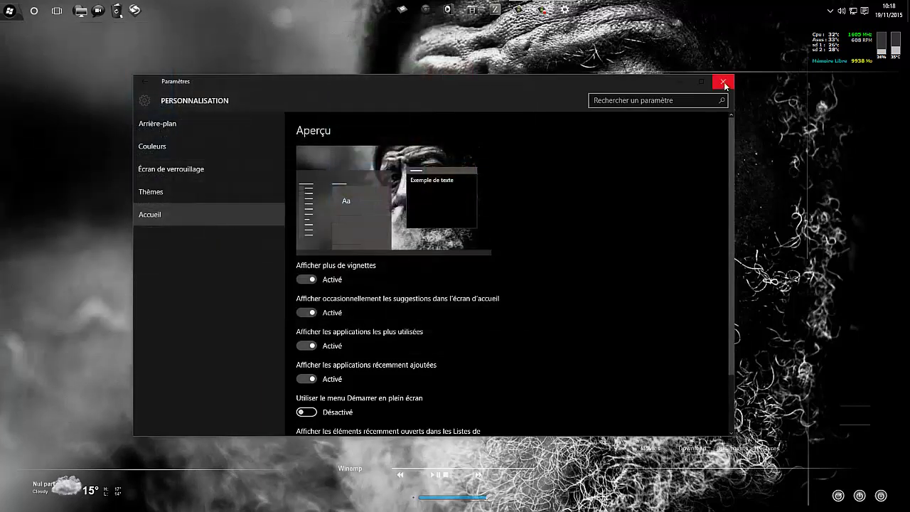
Step: Close the Paramètres window and view the Start menu's tiles from the desktop
left_click_drag(584, 83, 623, 101)
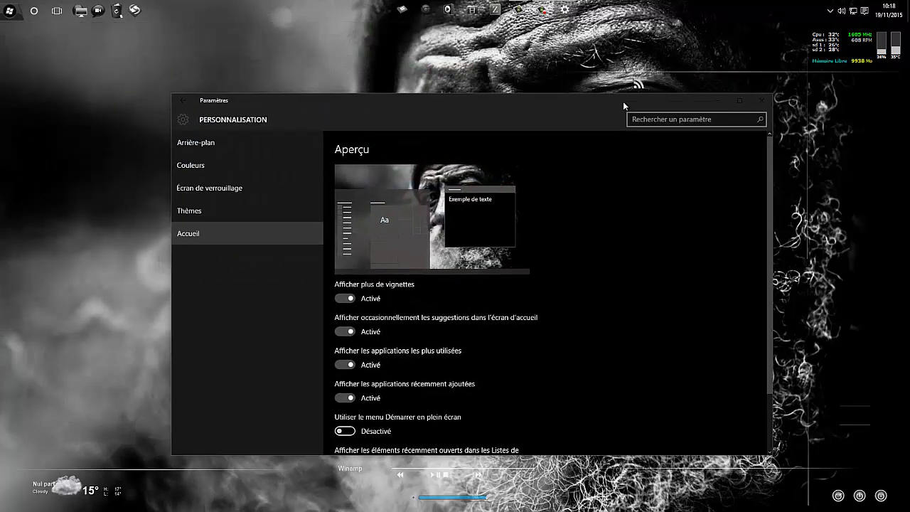
left_click(761, 102)
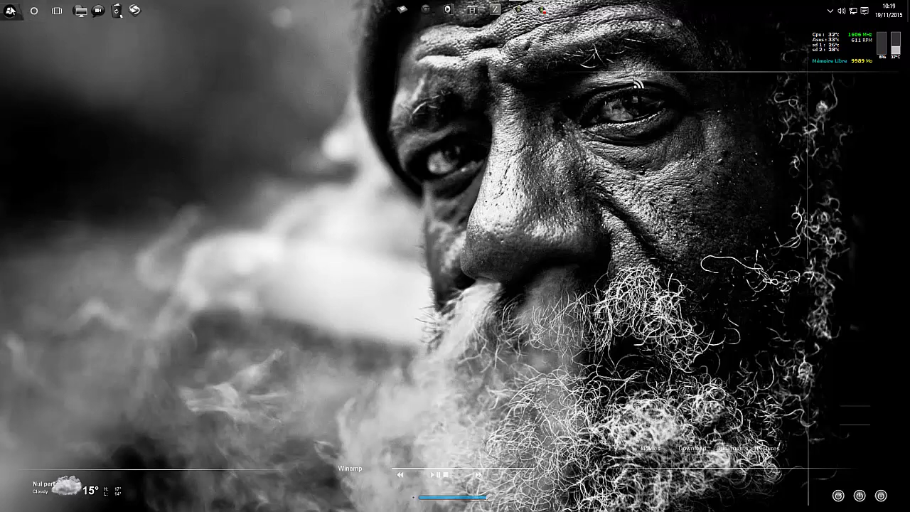
left_click(10, 10)
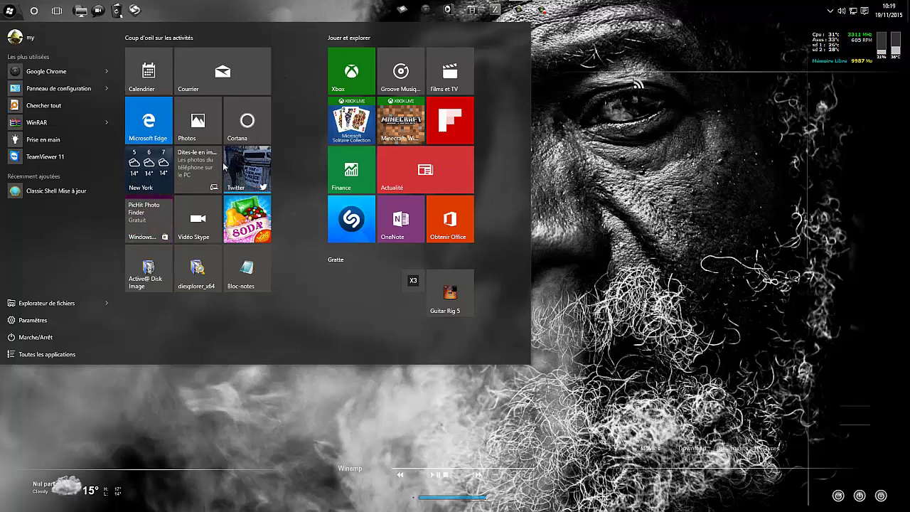
left_click(359, 105)
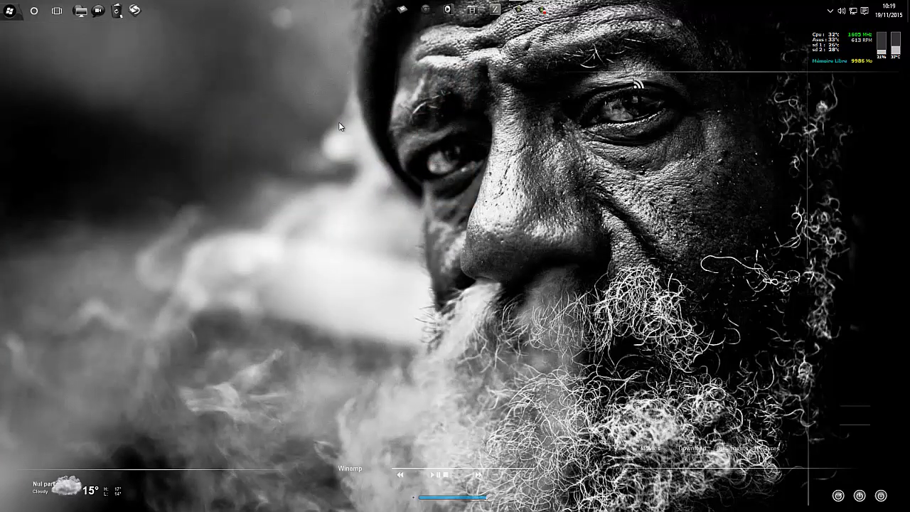
Step: Launch Microsoft Edge from its Start menu tile and load the "Tile" favorite, the XDA Win10Tile thread
left_click(10, 10)
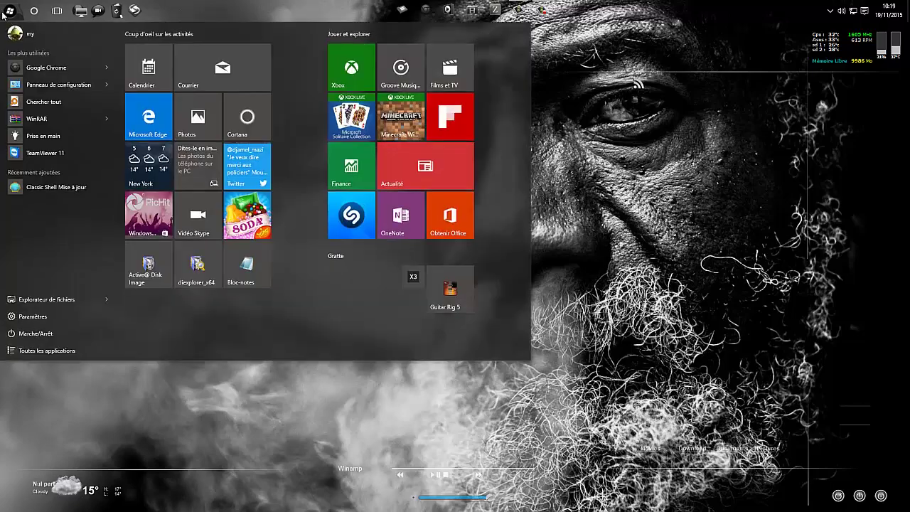
left_click(146, 121)
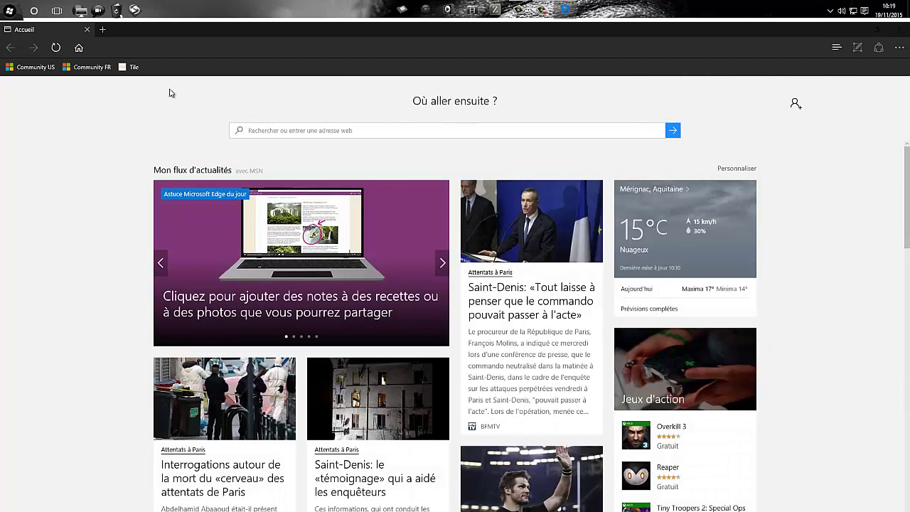
left_click(135, 68)
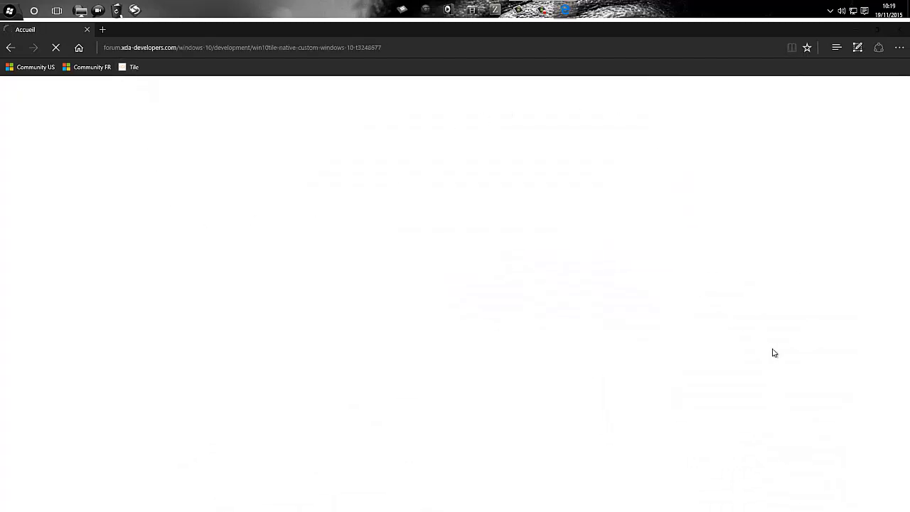
Step: Download MyTile.rar through the download link in the Win10Tile thread and open the folder containing it
scroll(466, 211, "down", 3)
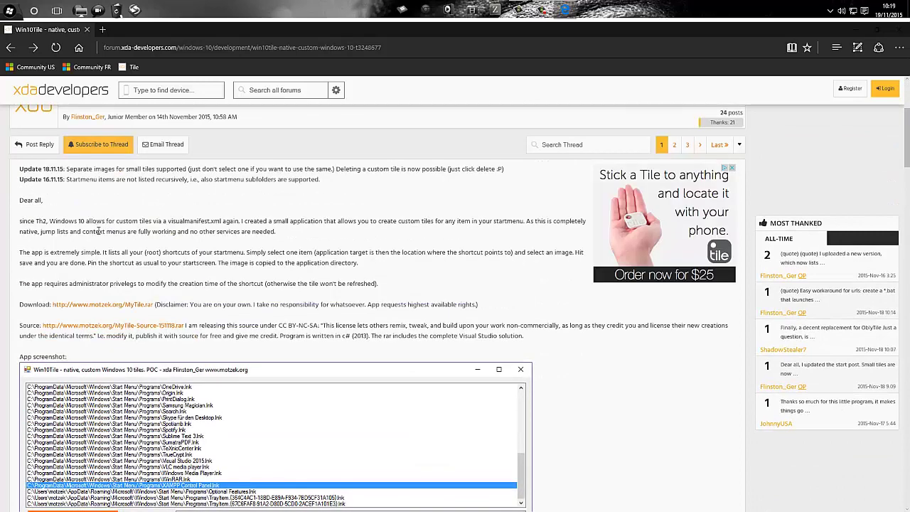
scroll(103, 204, "down", 2)
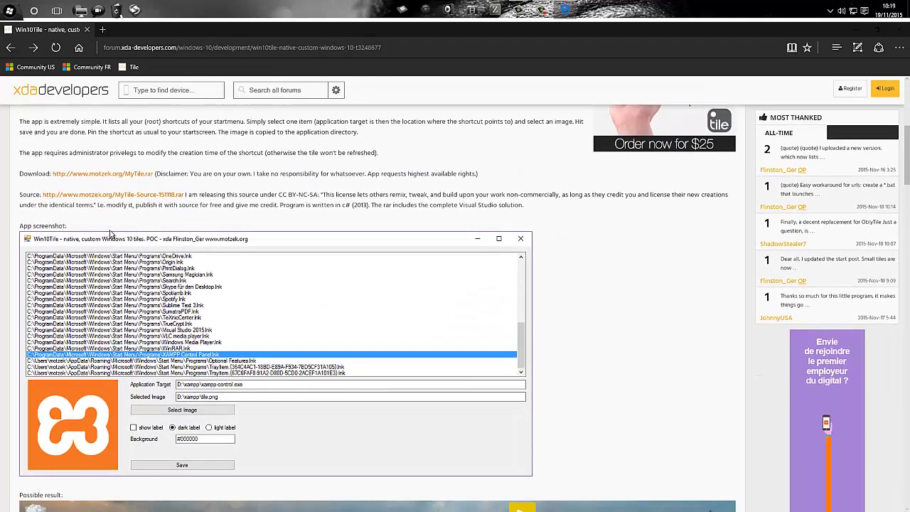
left_click(108, 177)
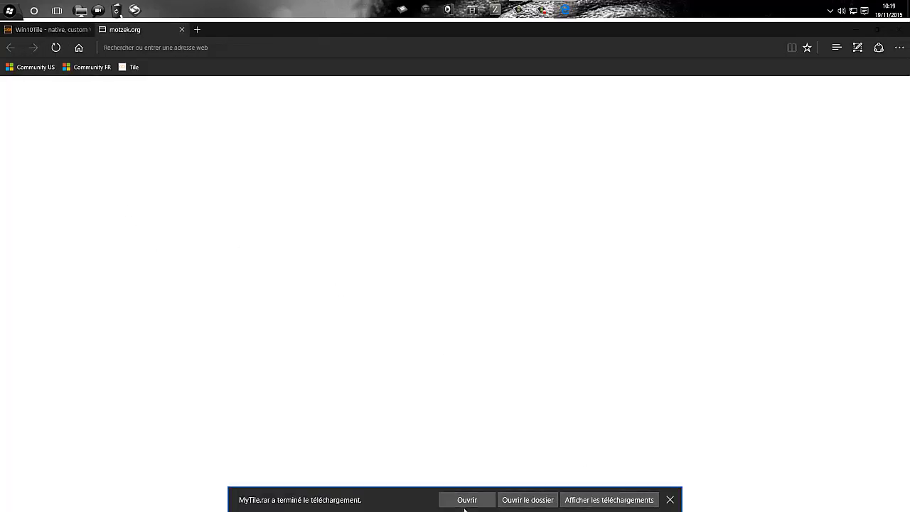
left_click(519, 500)
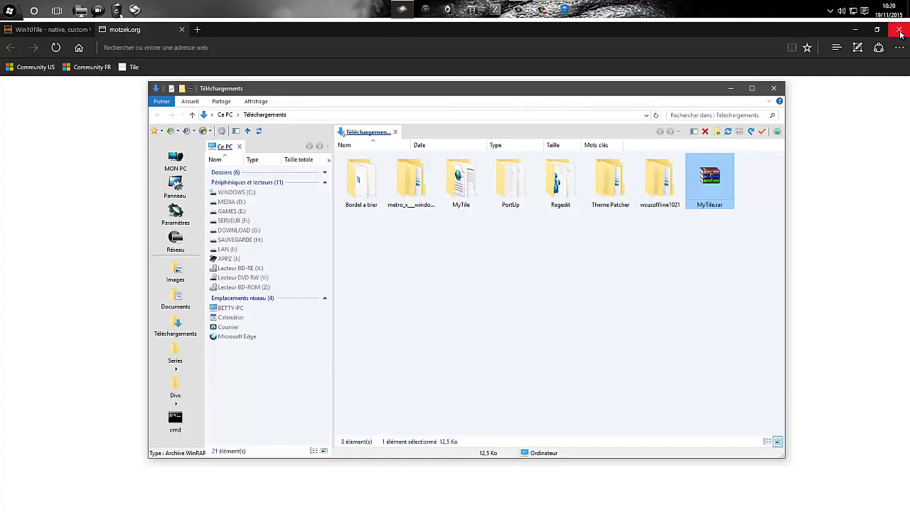
Step: Close Microsoft Edge with all its tabs and deselect MyTile.rar in the Téléchargements folder
left_click(898, 29)
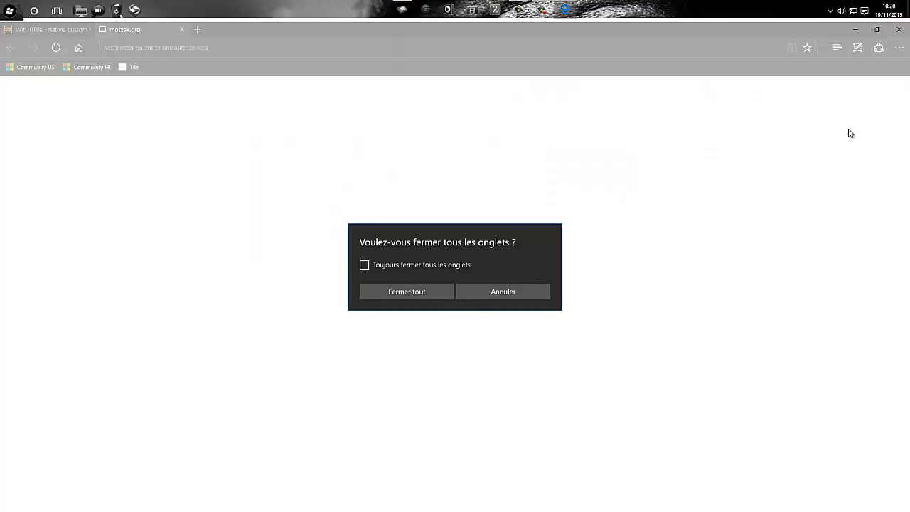
left_click(431, 290)
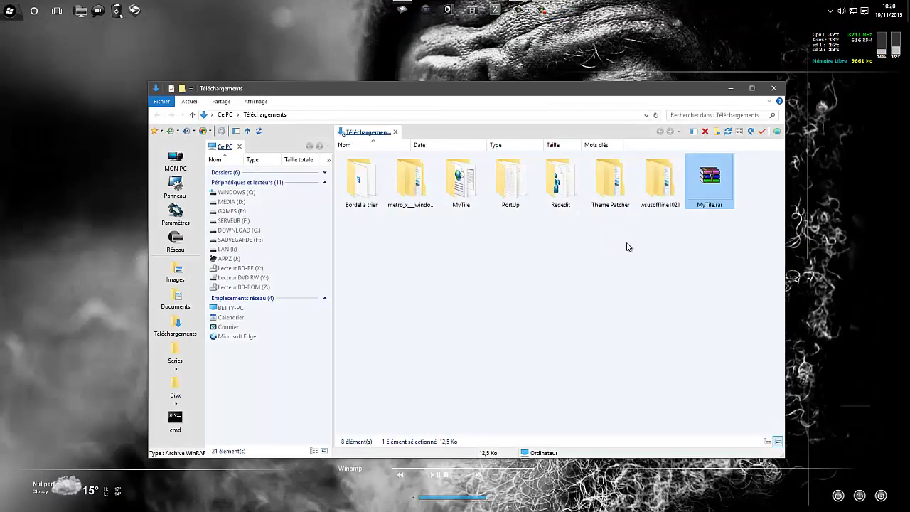
left_click(635, 250)
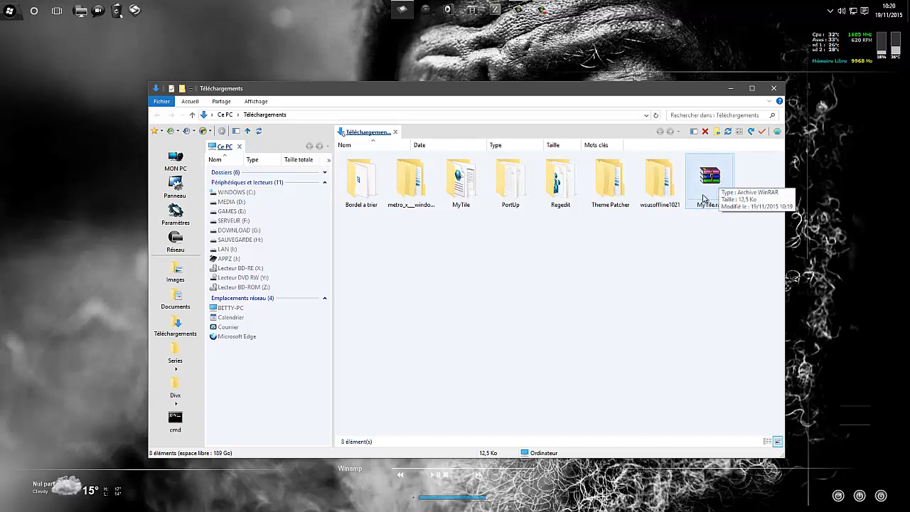
Step: Extract MyTile.rar with WinRAR into the MyTile folder, replacing all existing files
right_click(710, 177)
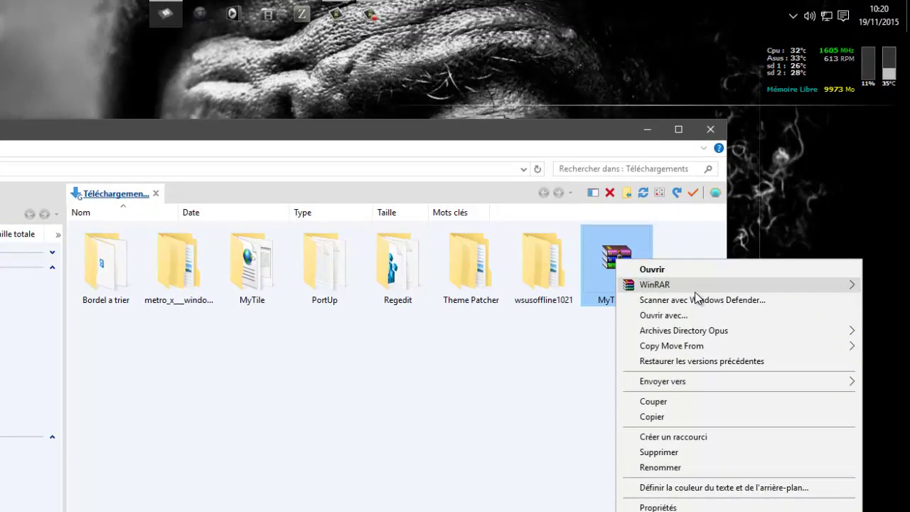
mouse_move(703, 274)
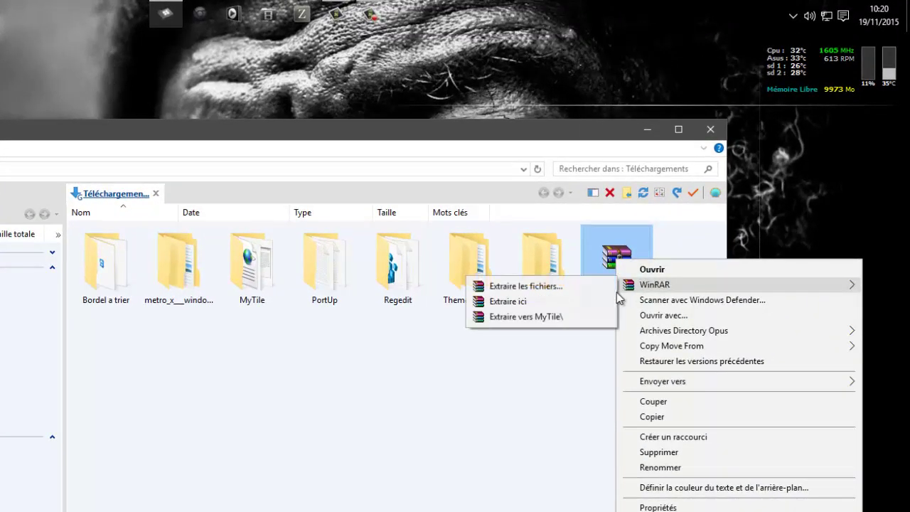
left_click(562, 317)
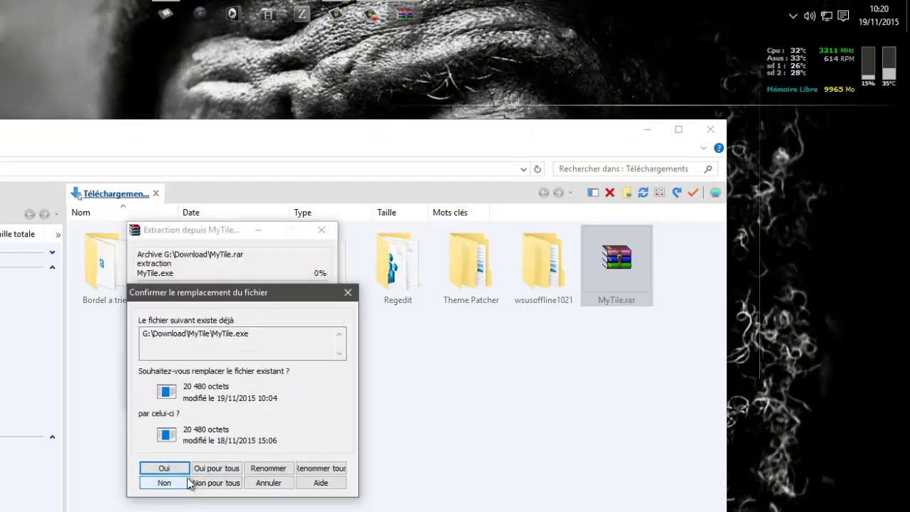
left_click(216, 468)
left_click(344, 367)
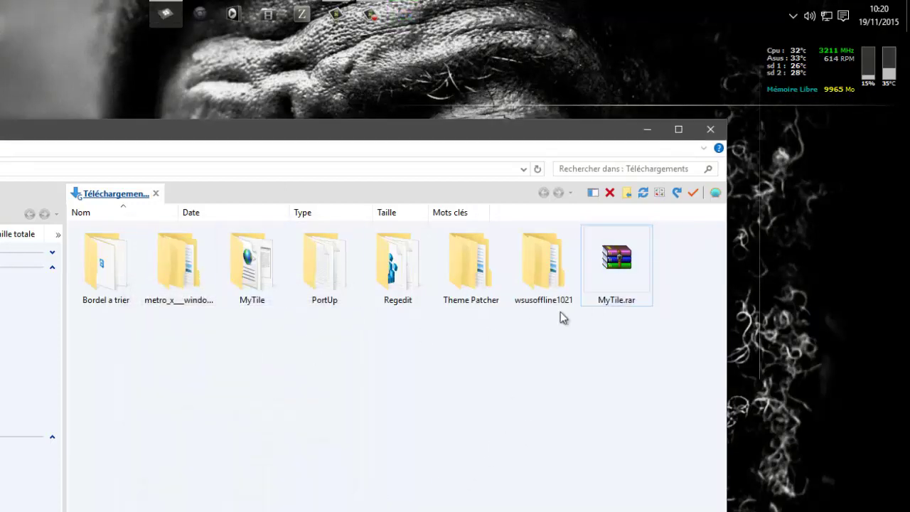
Step: Open the extracted MyTile folder and display its files as icons
double_click(247, 273)
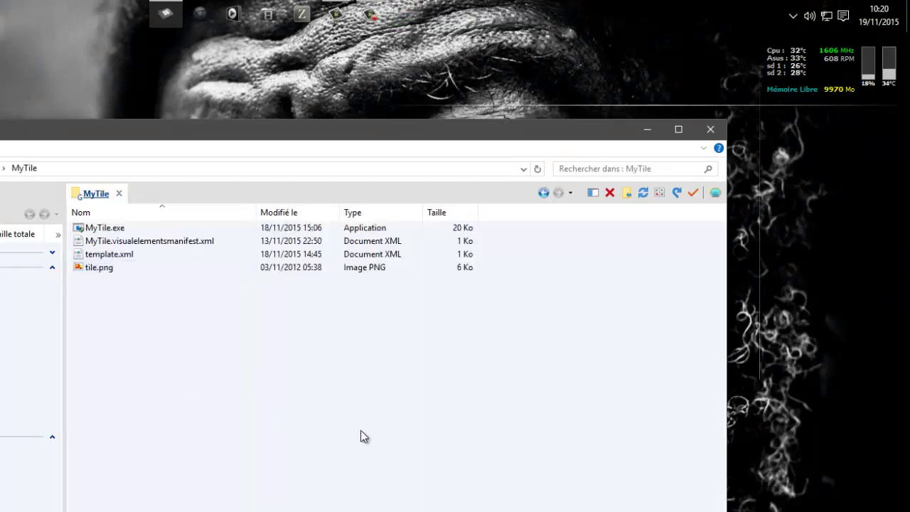
mouse_move(355, 138)
left_mouse_down()
mouse_move(329, 139)
mouse_move(346, 135)
left_mouse_up()
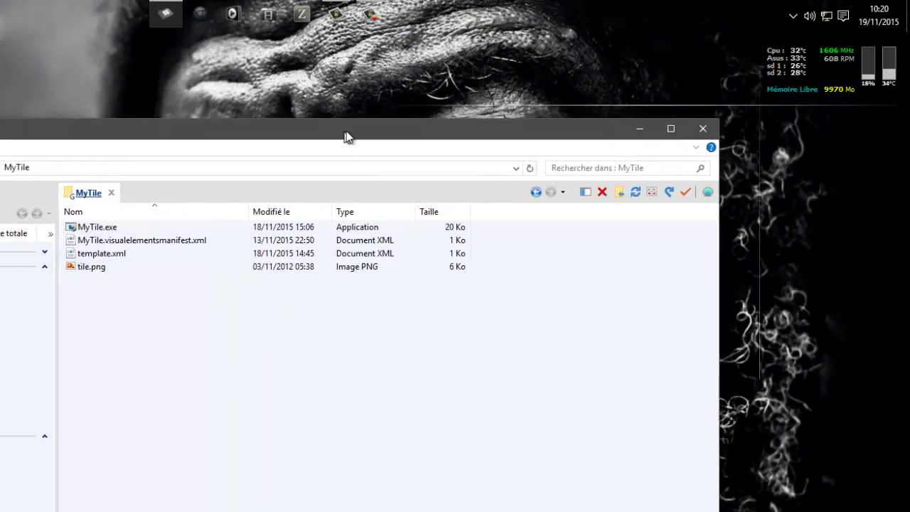
left_click(655, 192)
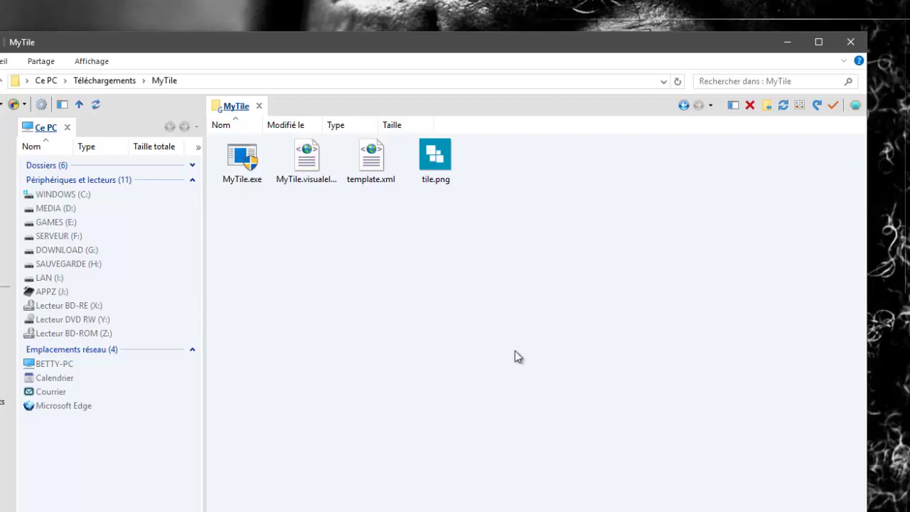
Step: Launch MyTile.exe and allow SmartScreen to run the unrecognized application anyway
double_click(252, 158)
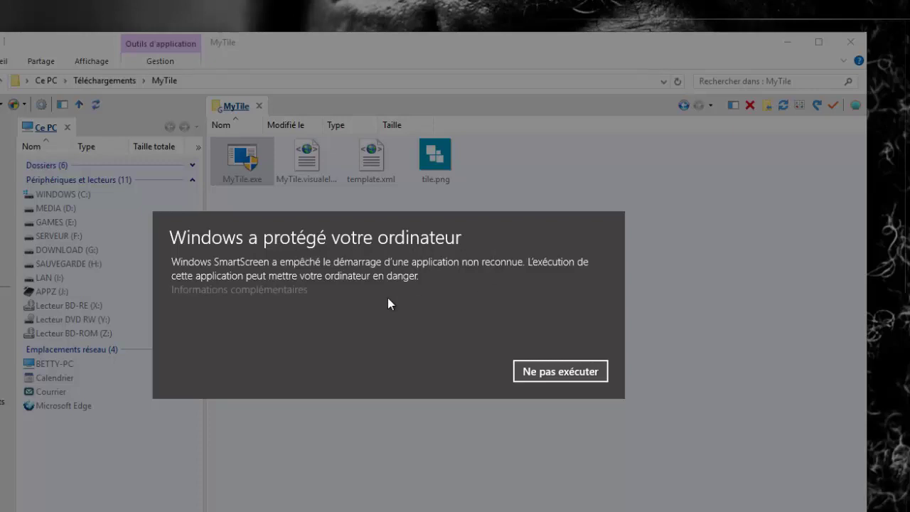
left_click(205, 289)
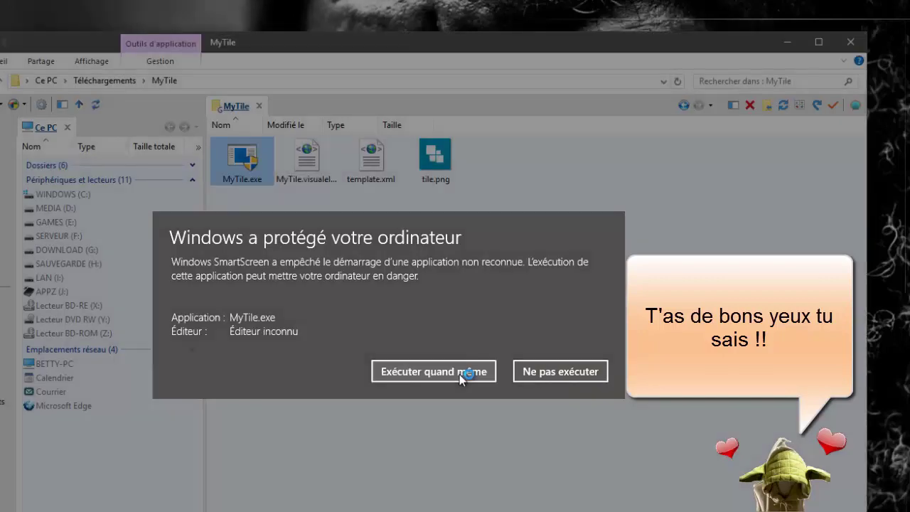
left_click(459, 374)
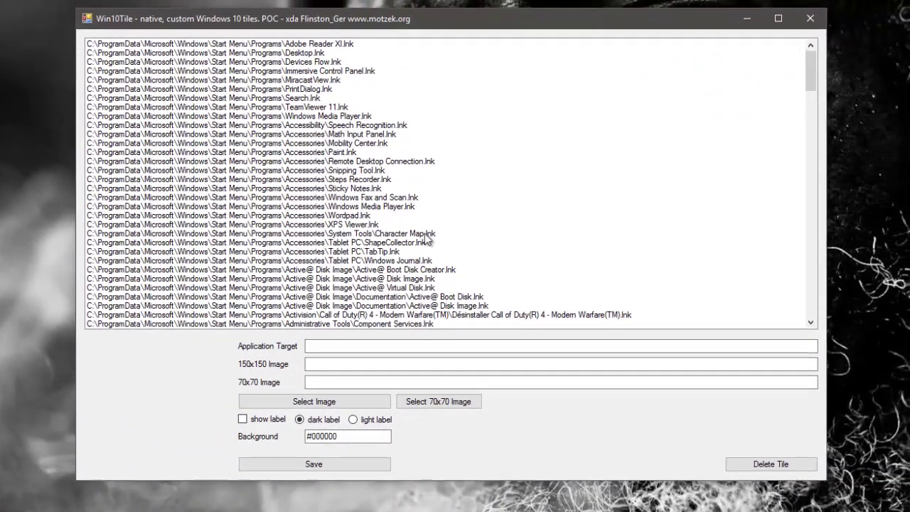
Step: Look through the full list of shortcuts in Win10Tile and bring up the Start menu
scroll(549, 144, "down", 20)
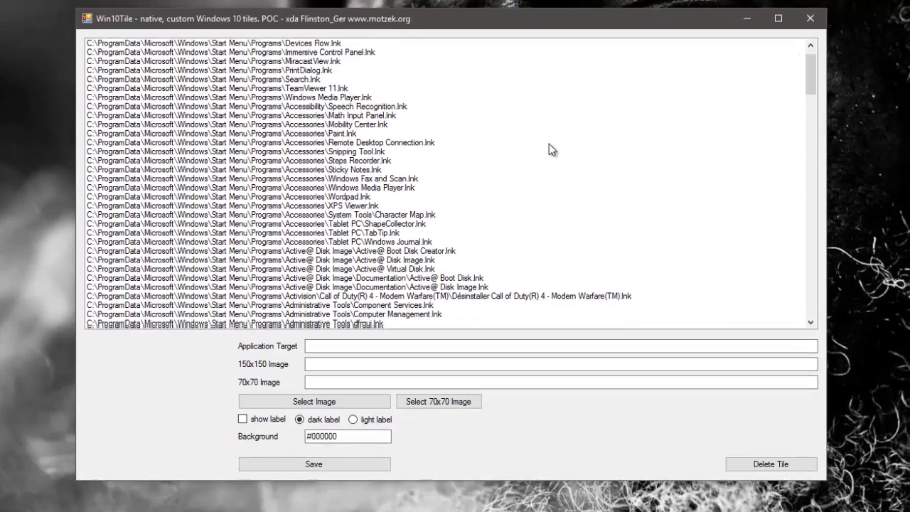
scroll(548, 178, "down", 20)
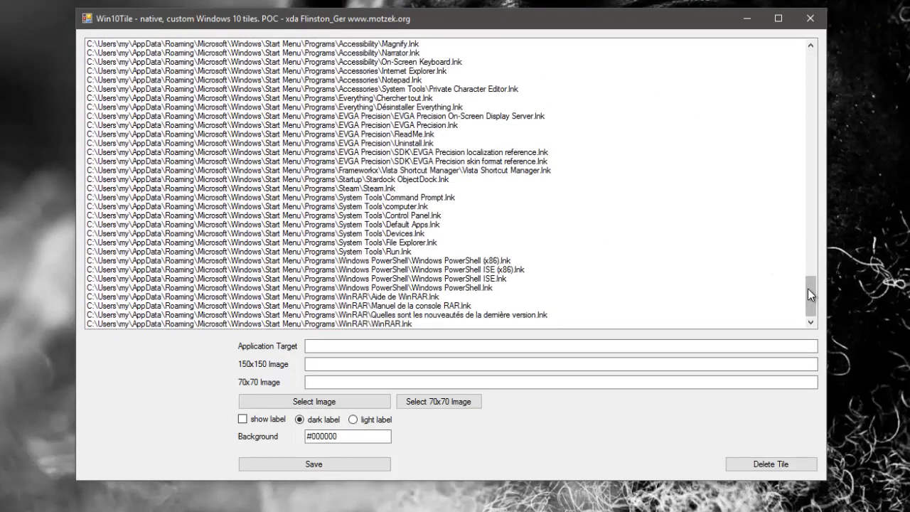
left_click_drag(811, 285, 809, 63)
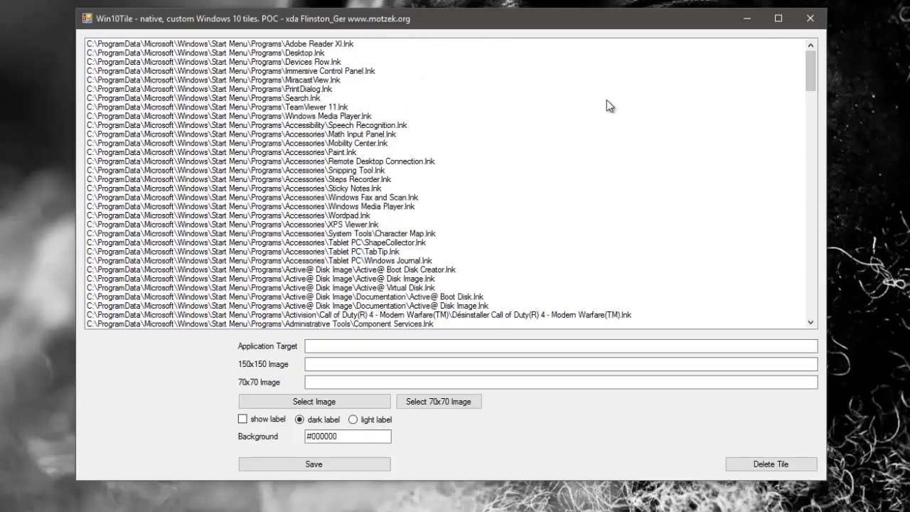
scroll(604, 142, "down", 20)
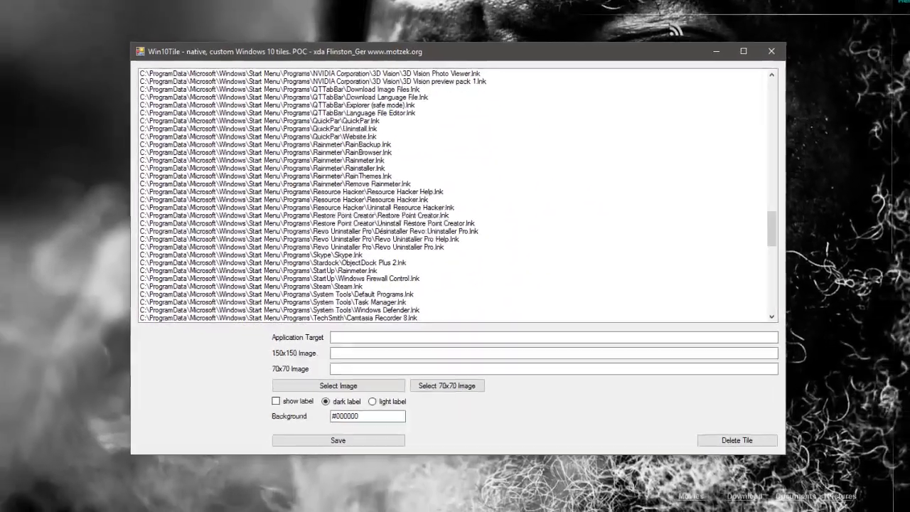
key("super")
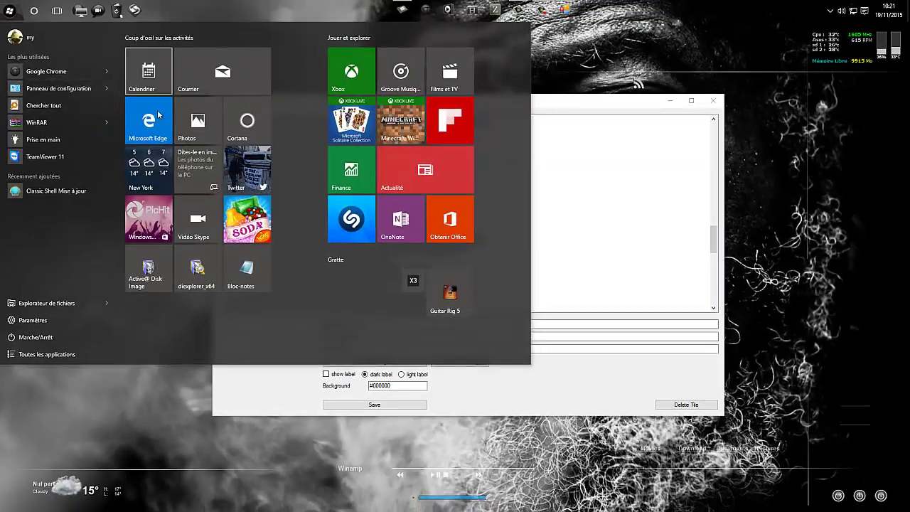
Step: Look through the Start menu's full application list and return to the Win10Tile window
left_click(47, 354)
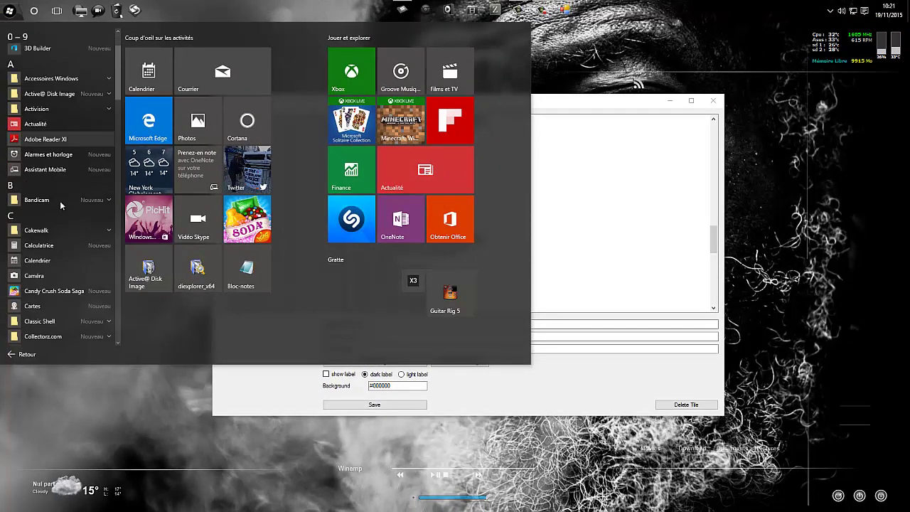
scroll(60, 200, "down", 10)
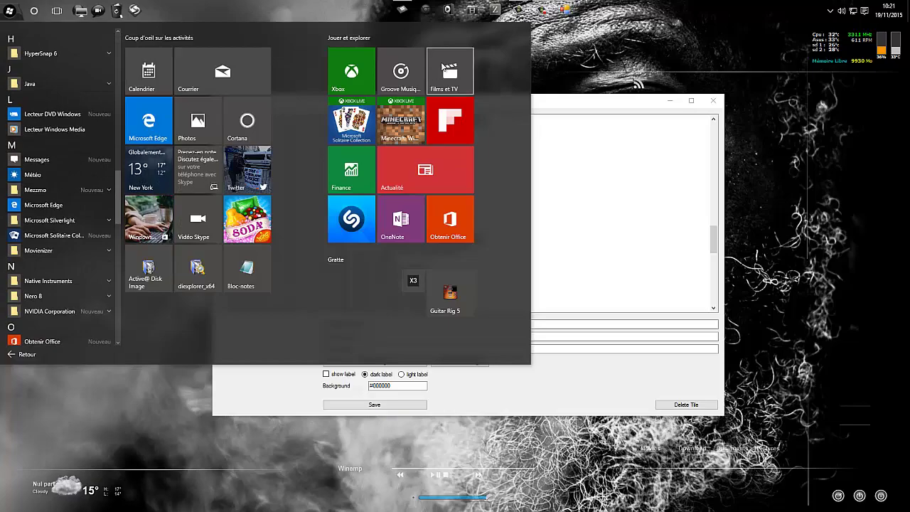
left_click(566, 150)
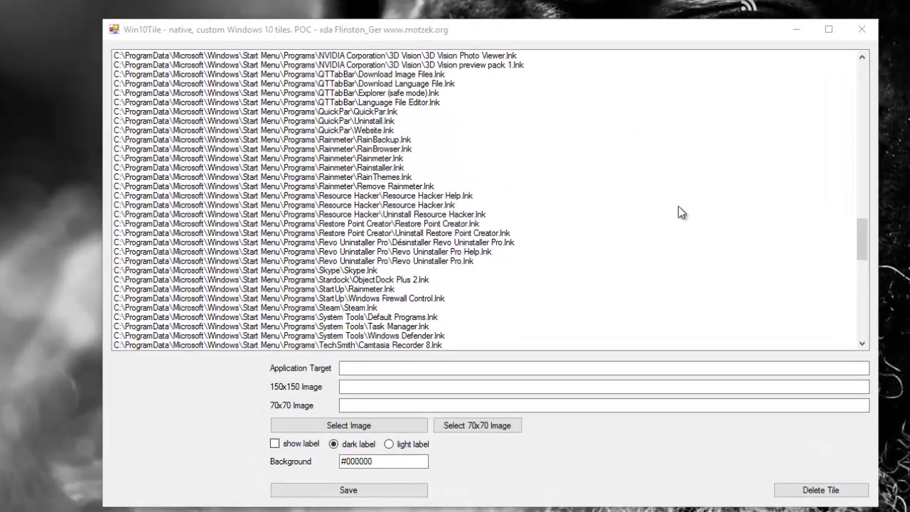
Step: Select the Cakewalk SONAR X3 Producer shortcut in the Win10Tile shortcut list
scroll(678, 206, "up", 12)
scroll(697, 213, "up", 15)
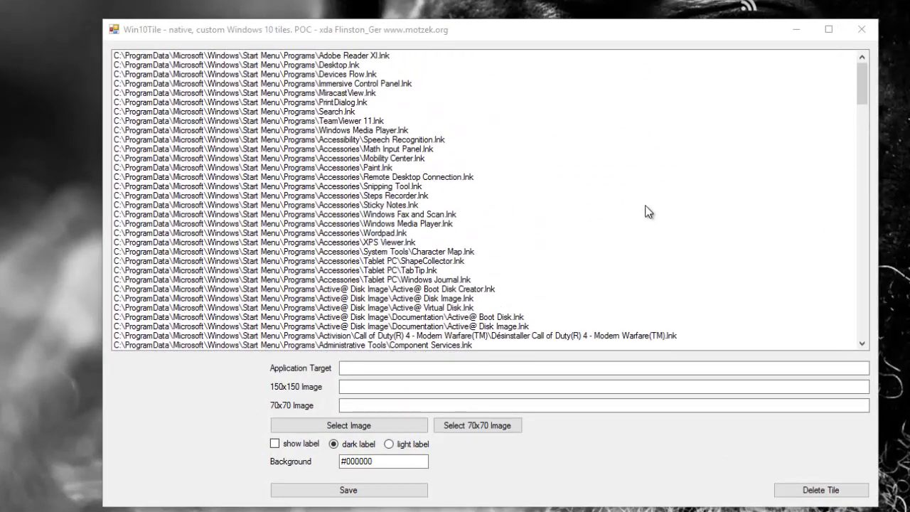
left_click(241, 75)
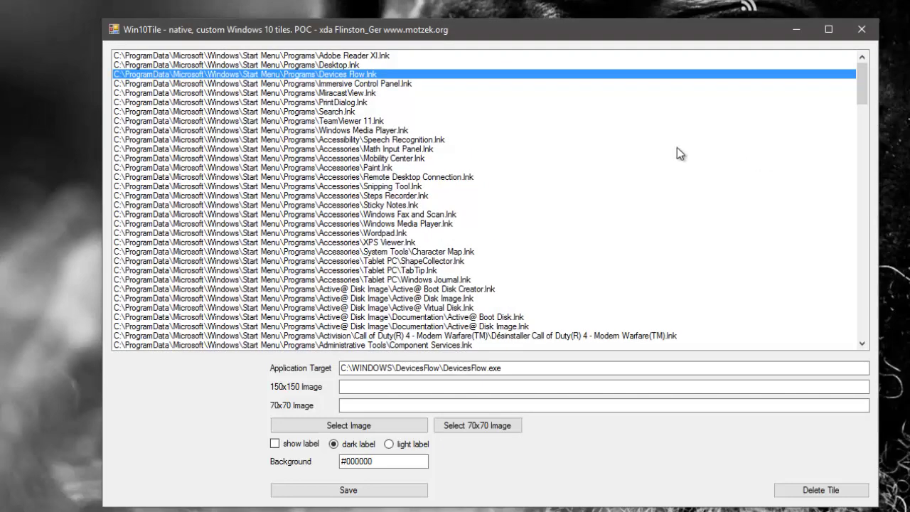
scroll(641, 175, "down", 10)
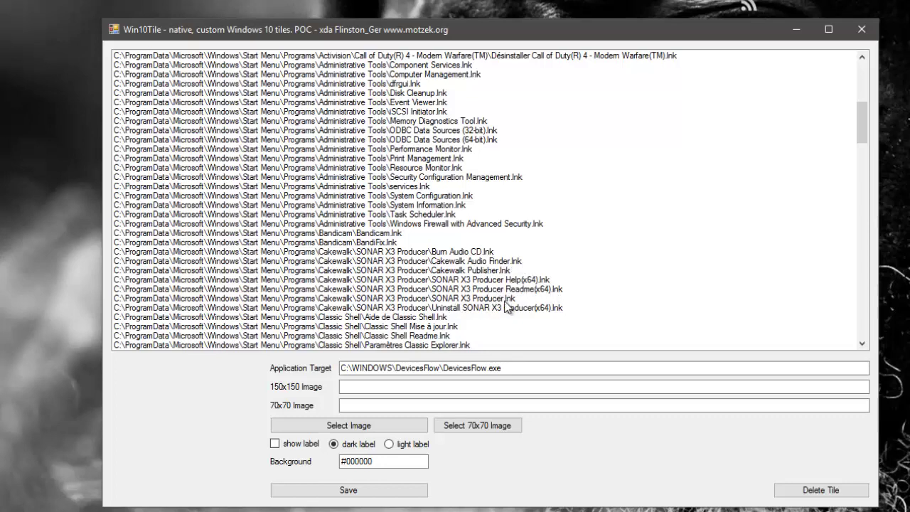
left_click(452, 298)
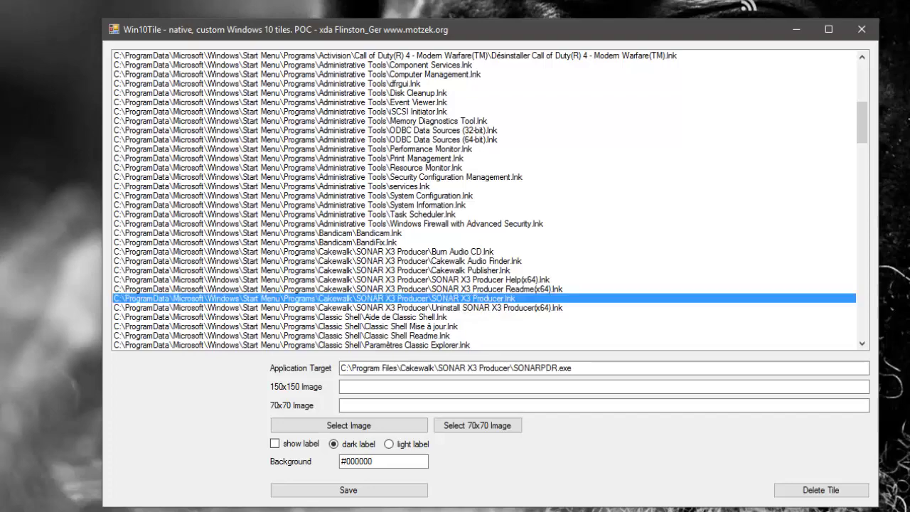
Step: Expand the Cakewalk folder in the Start menu's full application list and unpin the small X3 tile from the Gratte group
key("super")
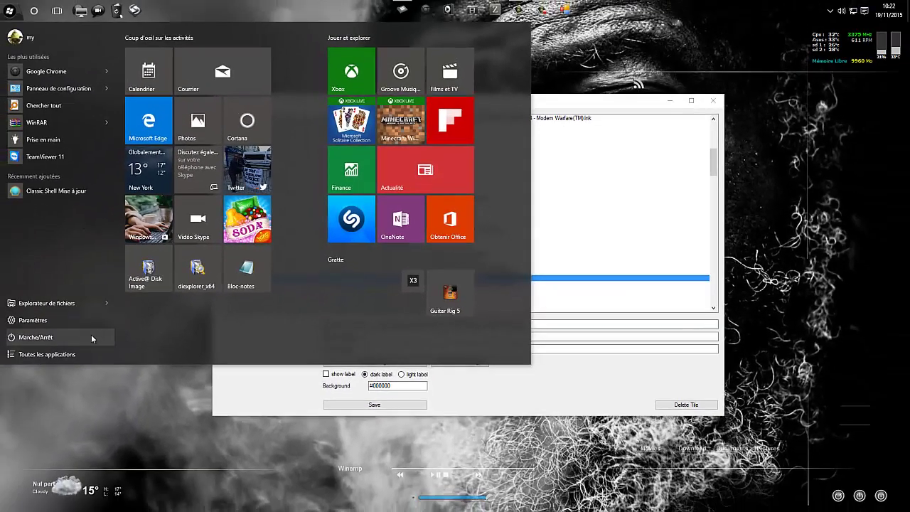
left_click(43, 354)
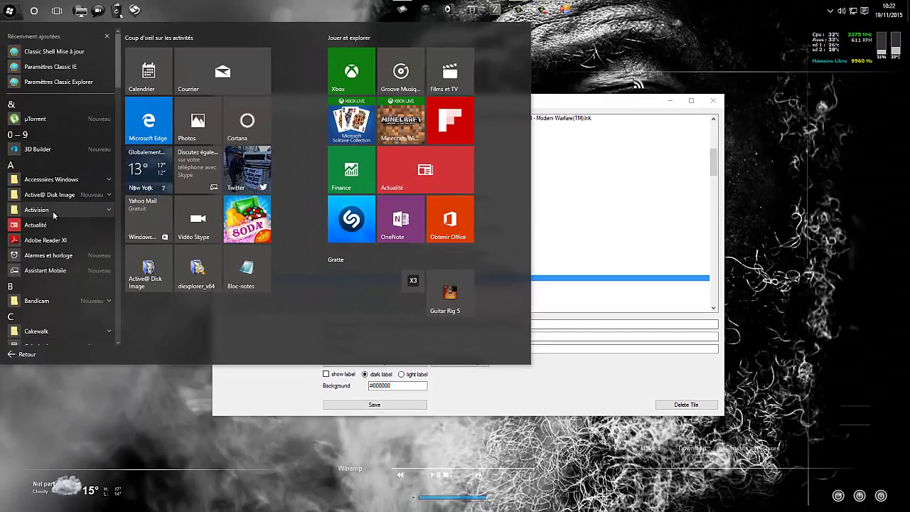
scroll(58, 163, "down", 5)
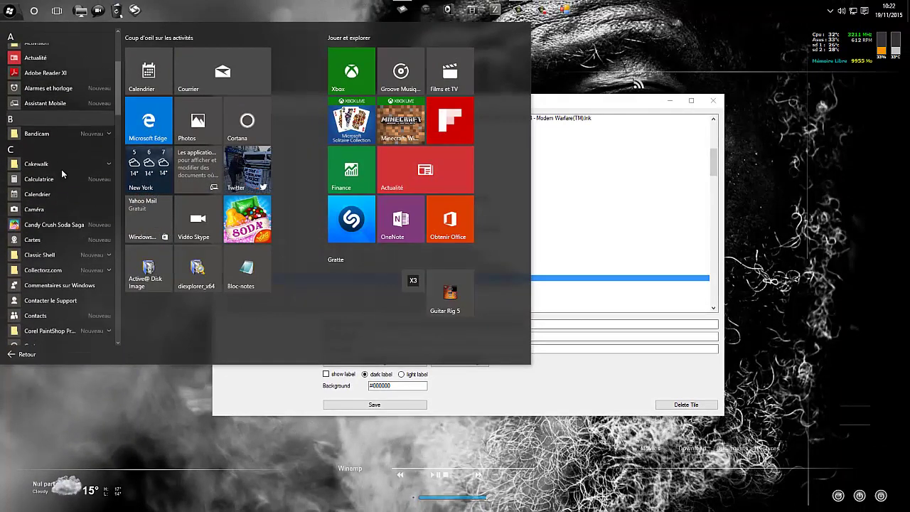
scroll(61, 169, "down", 1)
left_click(50, 141)
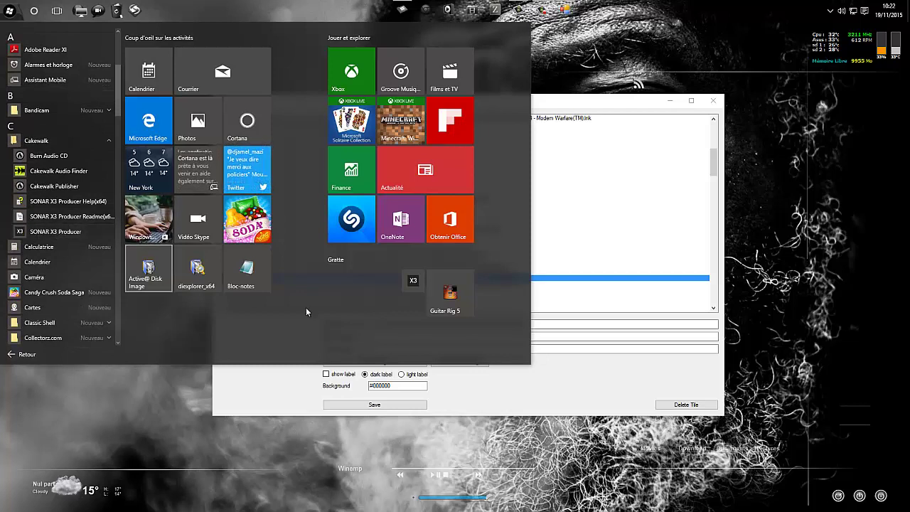
right_click(413, 280)
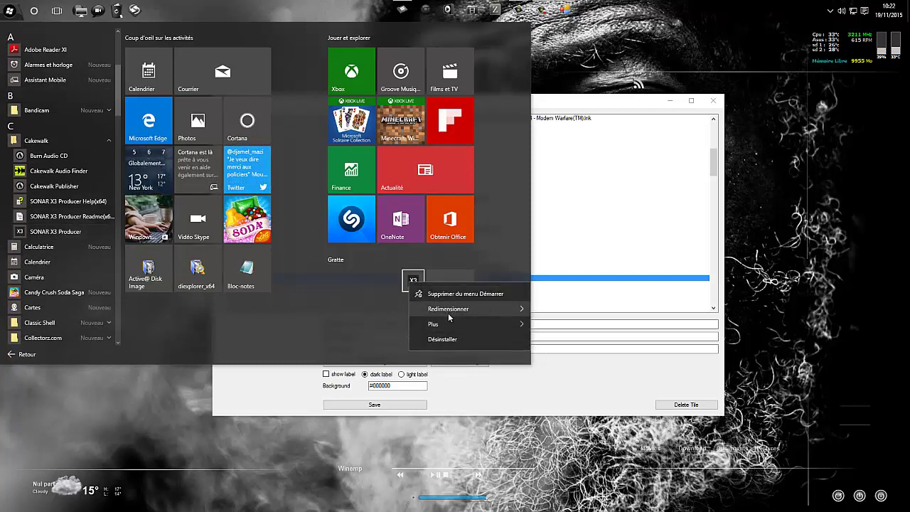
left_click(428, 293)
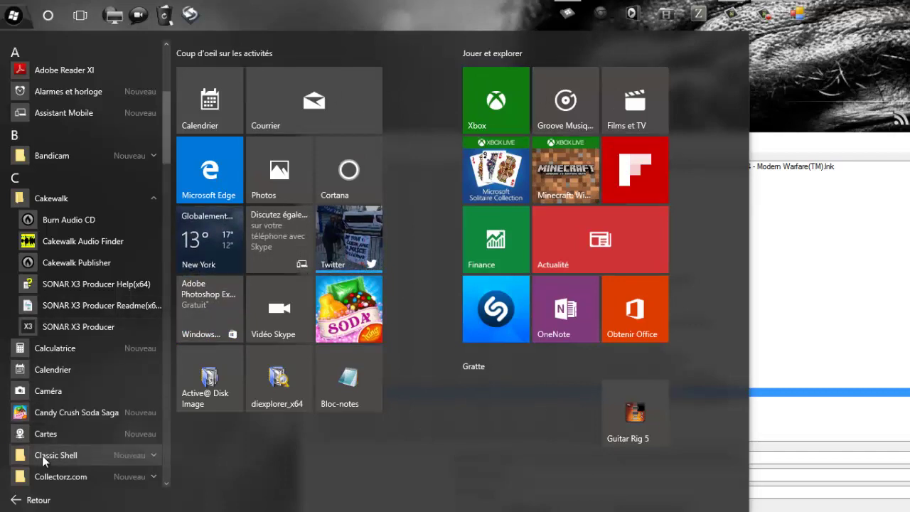
Step: Pin SONAR X3 Producer to the Start menu, place its tile beside Guitar Rig 5 in the Gratte group, and close the menu
right_click(79, 325)
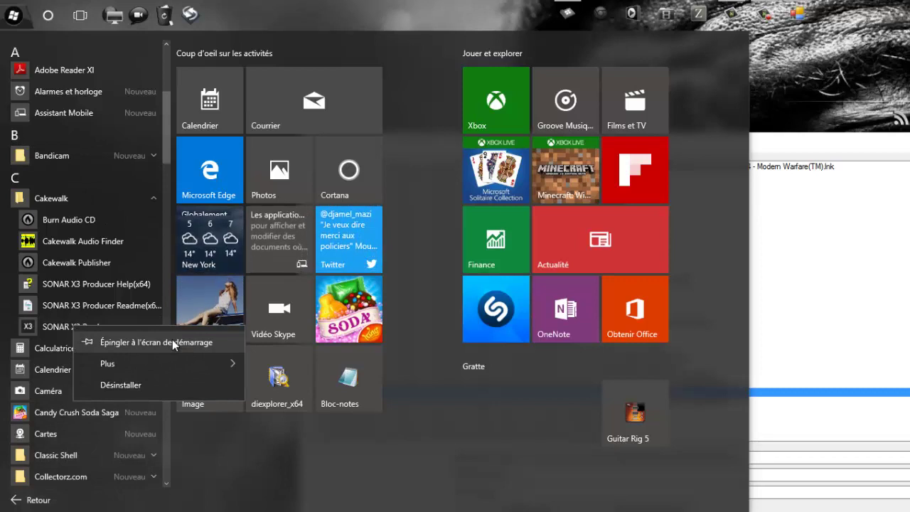
left_click(153, 342)
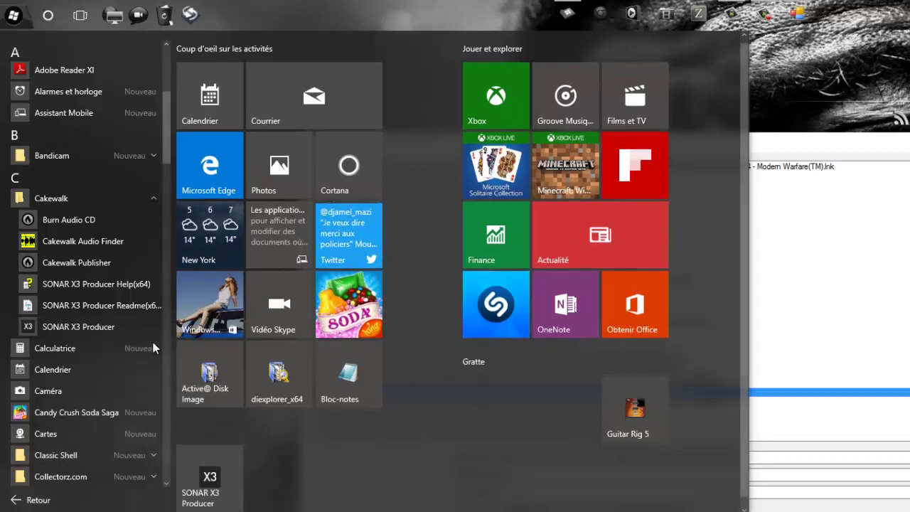
left_click_drag(210, 454, 572, 380)
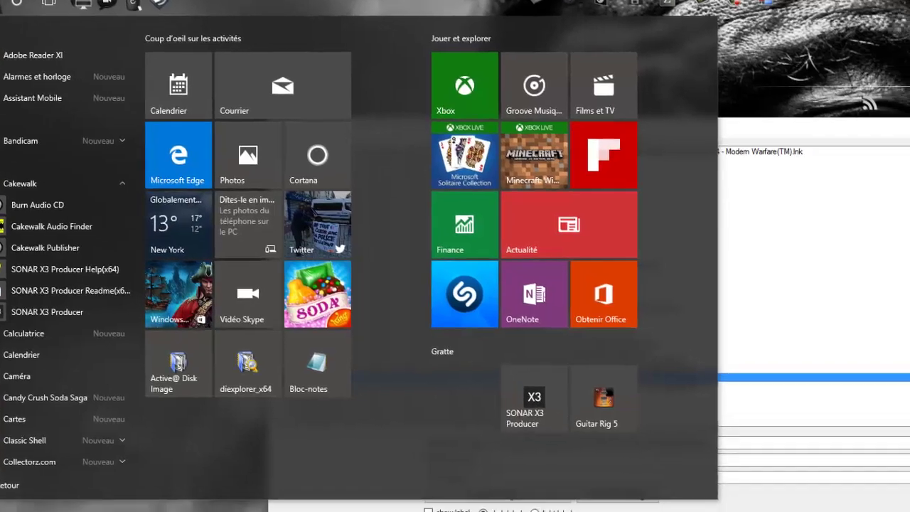
left_click(695, 471)
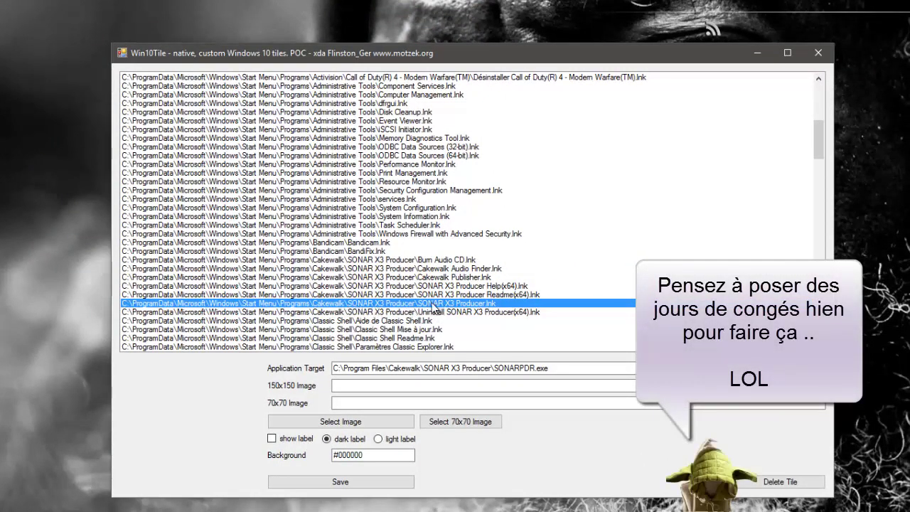
Step: Reselect the SONAR X3 Producer shortcut in Win10Tile and put the cursor at the end of its application target path
left_click(375, 312)
left_click(379, 303)
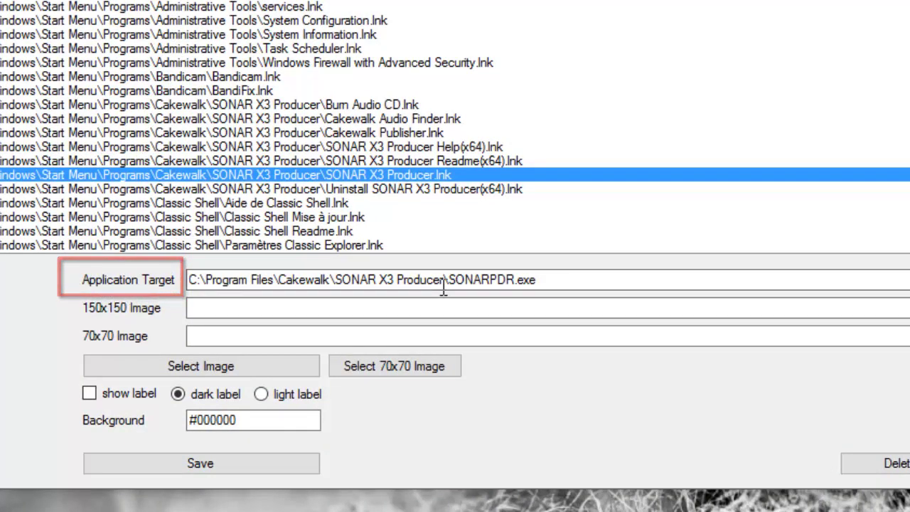
left_click(542, 283)
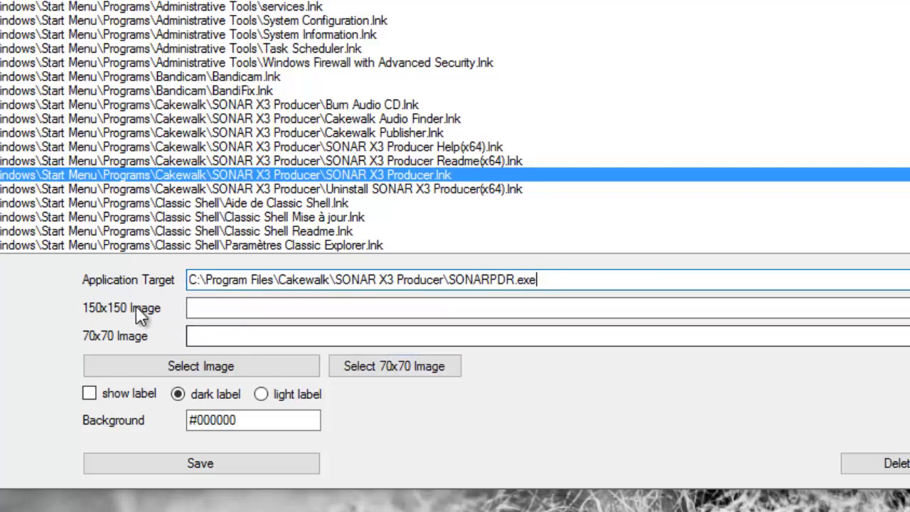
Step: Choose 2uyiv6d.jpg from the Images folder as the 150x150 image for the SONAR X3 Producer tile
left_click(229, 305)
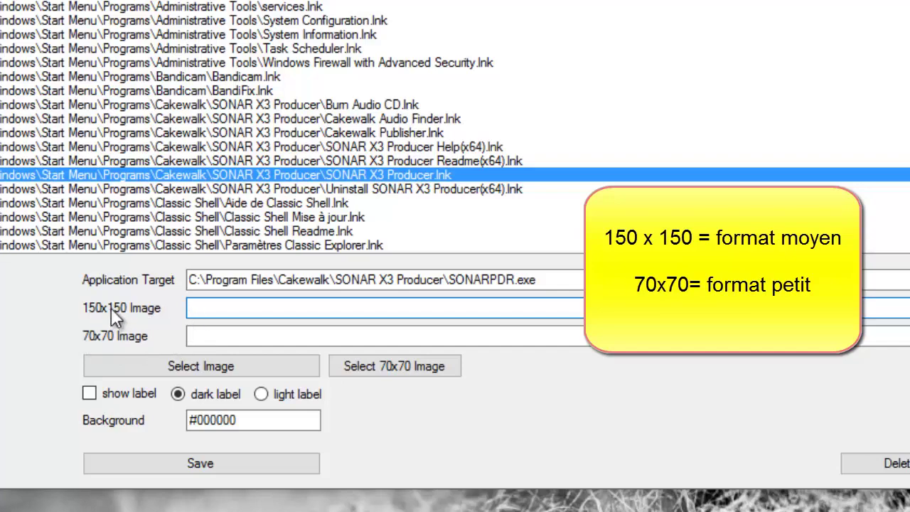
left_click(211, 363)
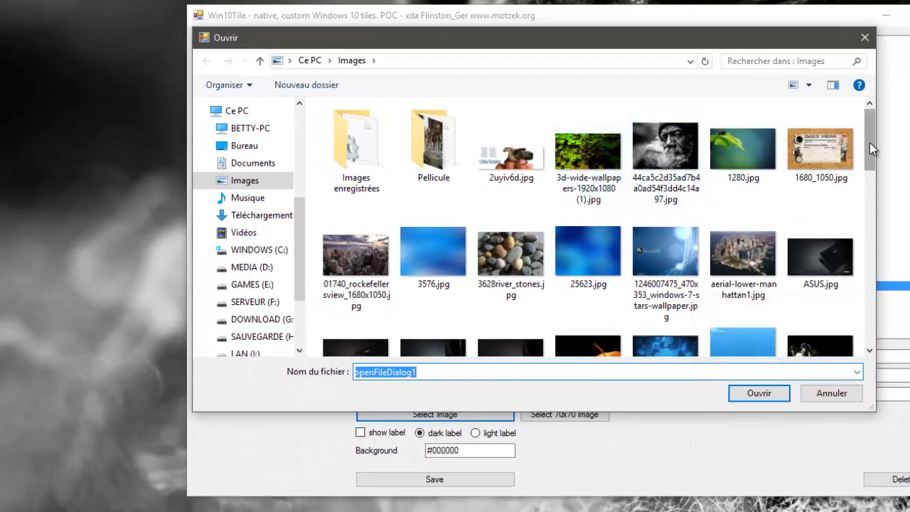
left_click(509, 151)
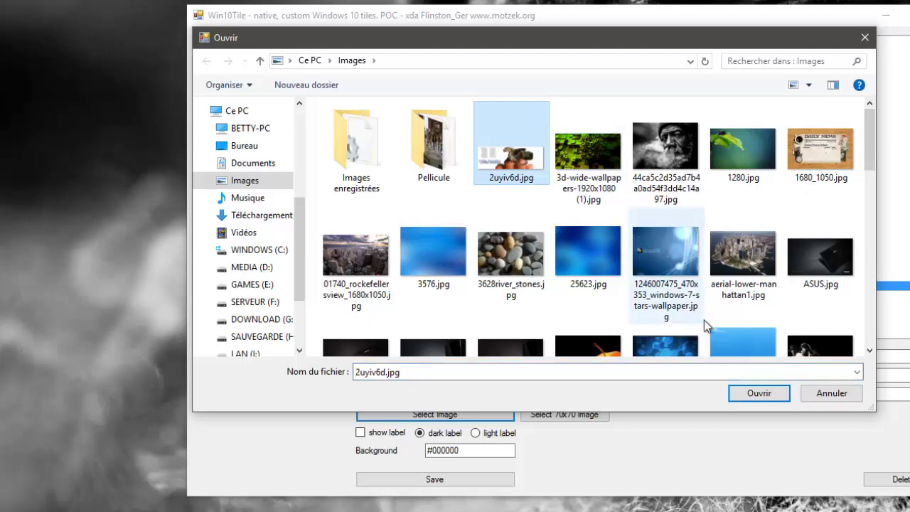
left_click(747, 394)
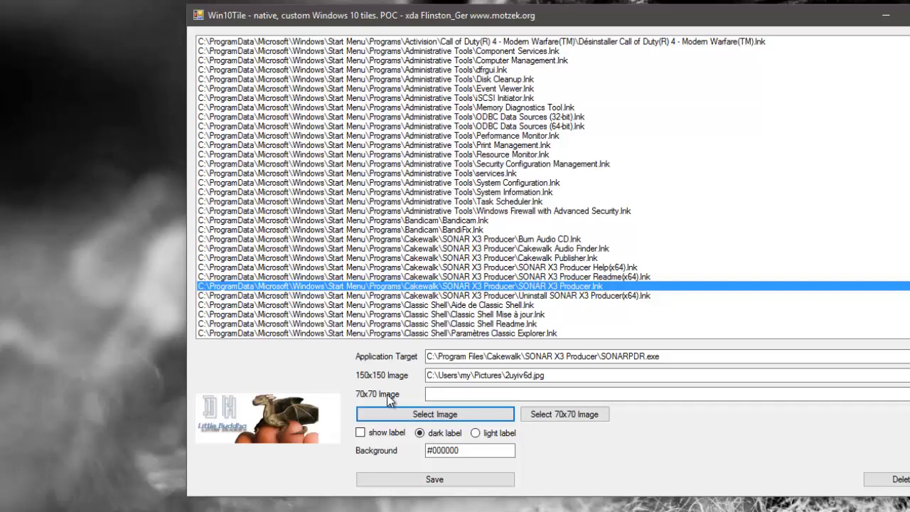
Step: Choose burningcat_1280x960.jpg from the Images folder as the tile's 70x70 image
left_click(440, 394)
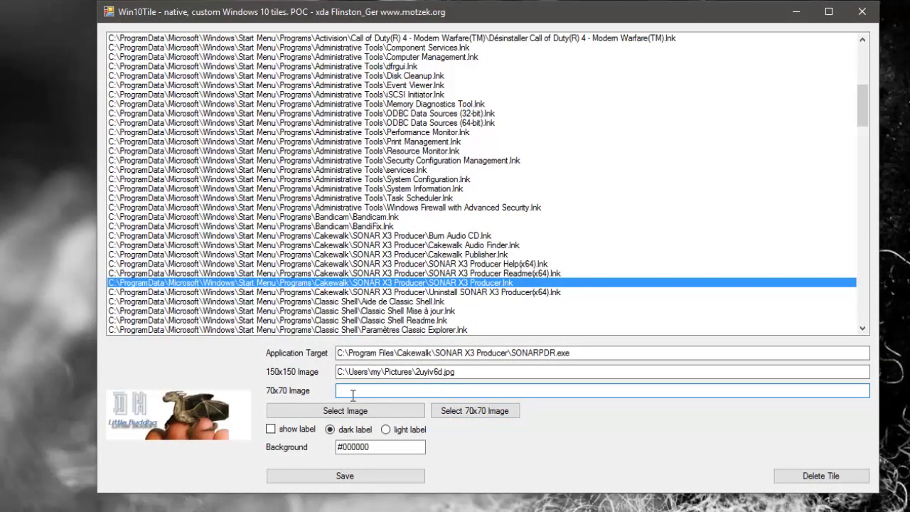
left_click(497, 411)
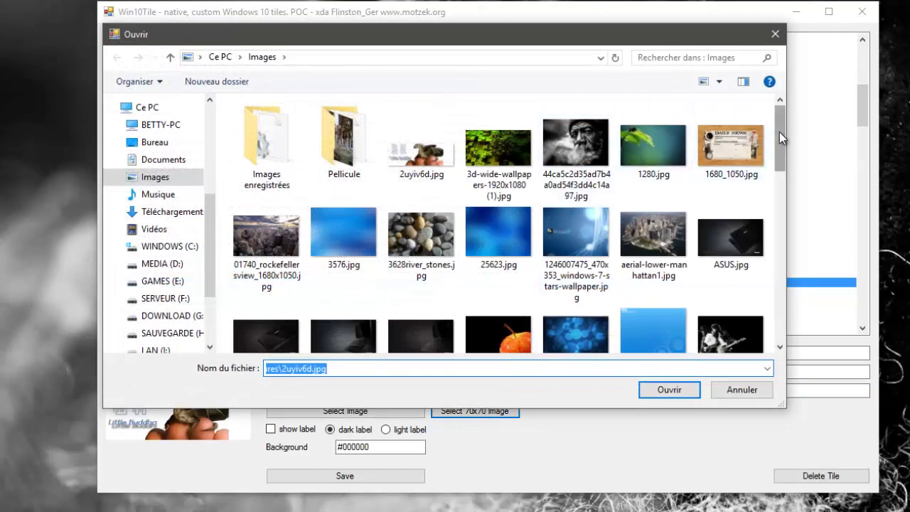
mouse_move(778, 131)
left_mouse_down()
mouse_move(777, 164)
mouse_move(777, 133)
left_mouse_up()
left_click_drag(776, 187, 774, 199)
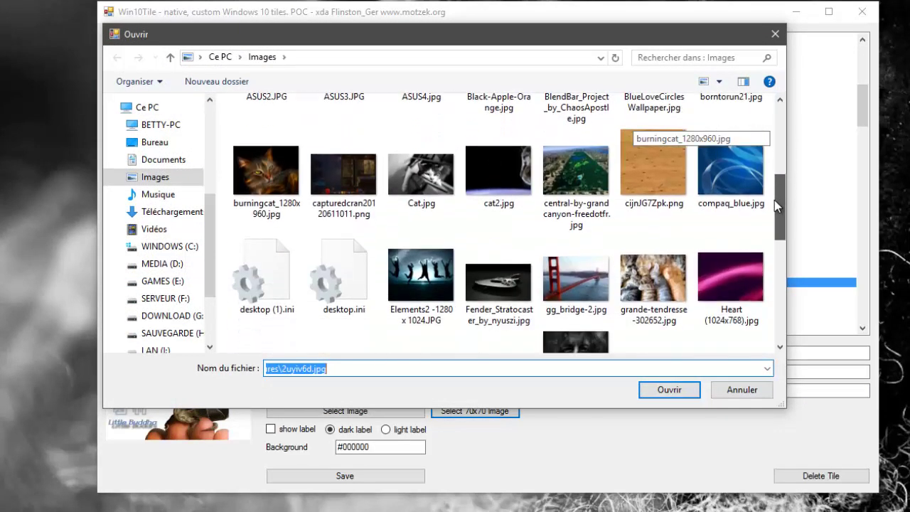
left_click(270, 179)
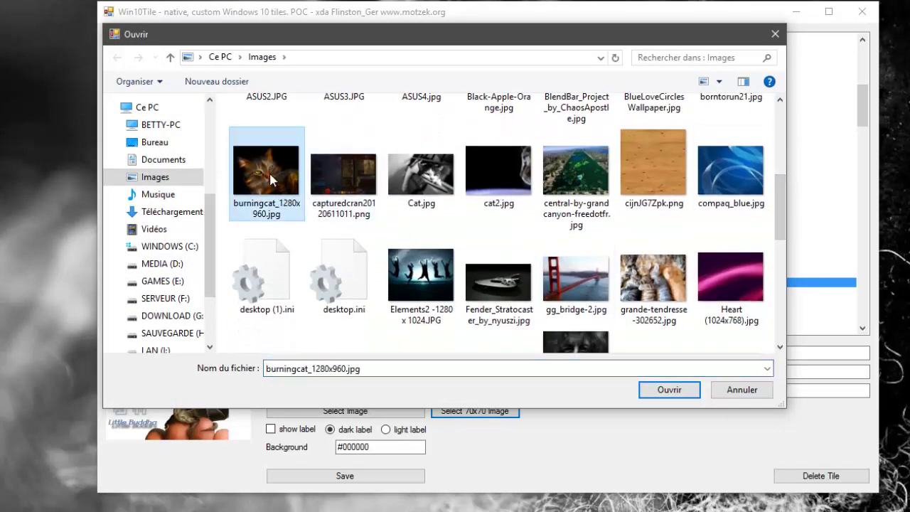
left_click(682, 391)
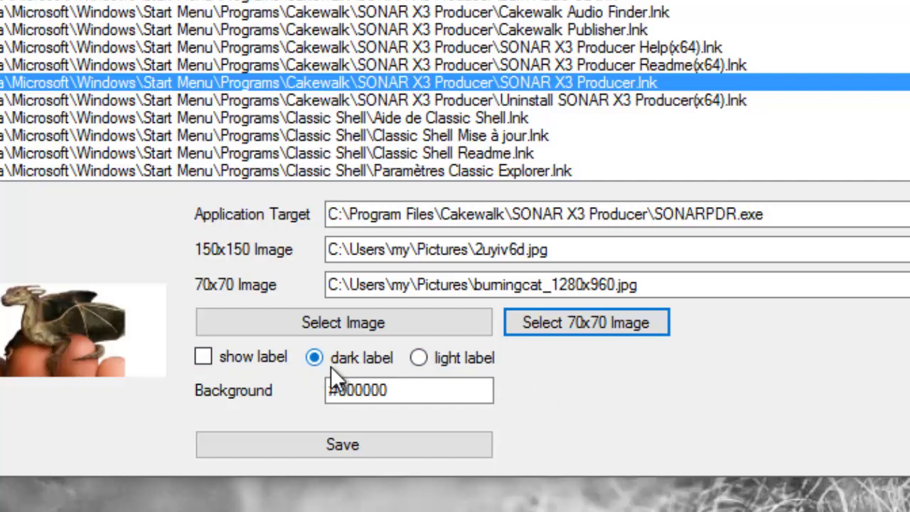
Step: Enable the label on the SONAR X3 Producer tile and copy its background colour code
left_click(211, 360)
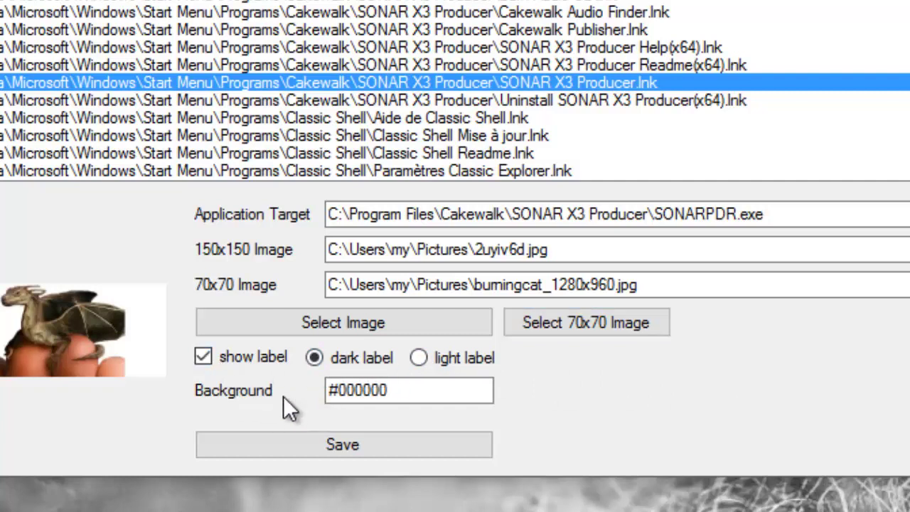
left_click_drag(423, 385, 301, 381)
key("ctrl+c")
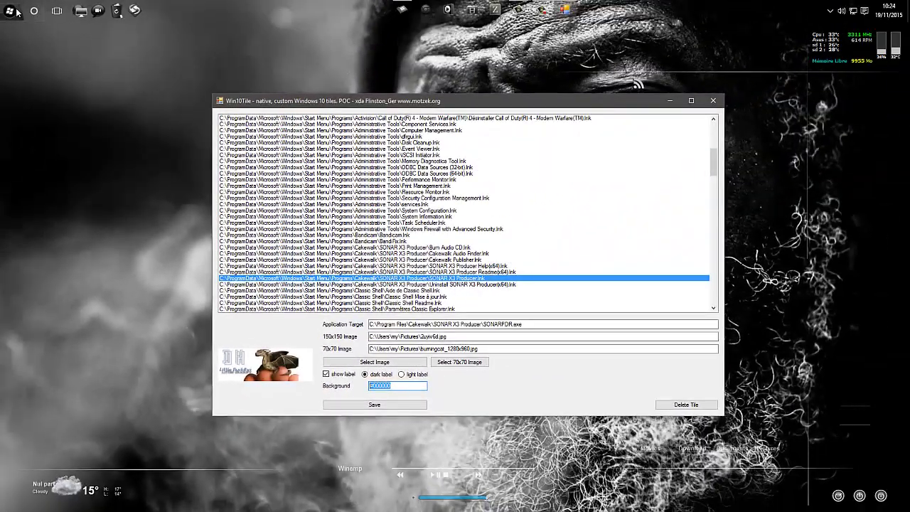
Step: Open Microsoft Edge from the Start menu and search the web for "colorspire"
left_click(10, 10)
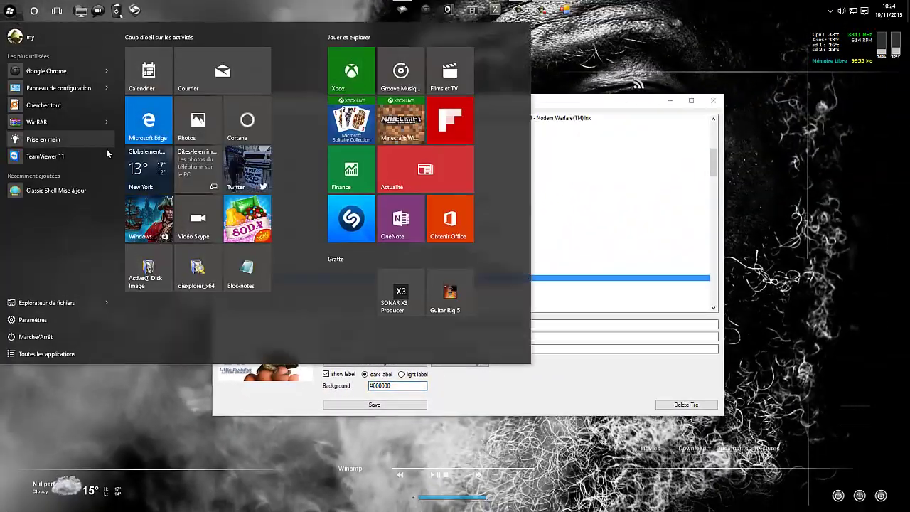
left_click(149, 120)
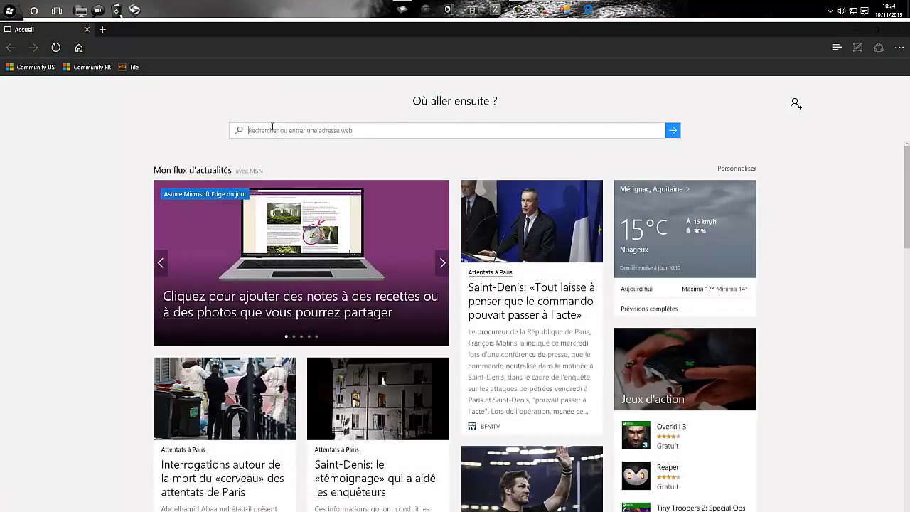
left_click(272, 127)
type("colo")
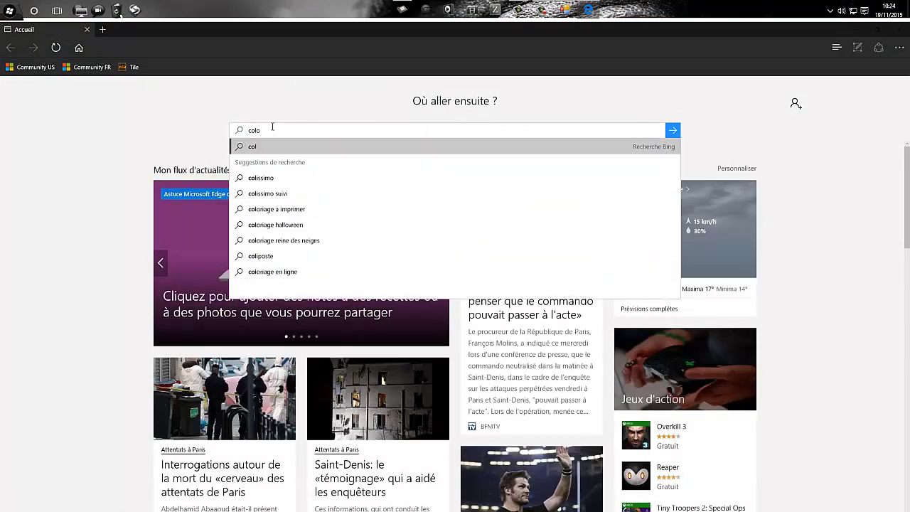
type("rspire")
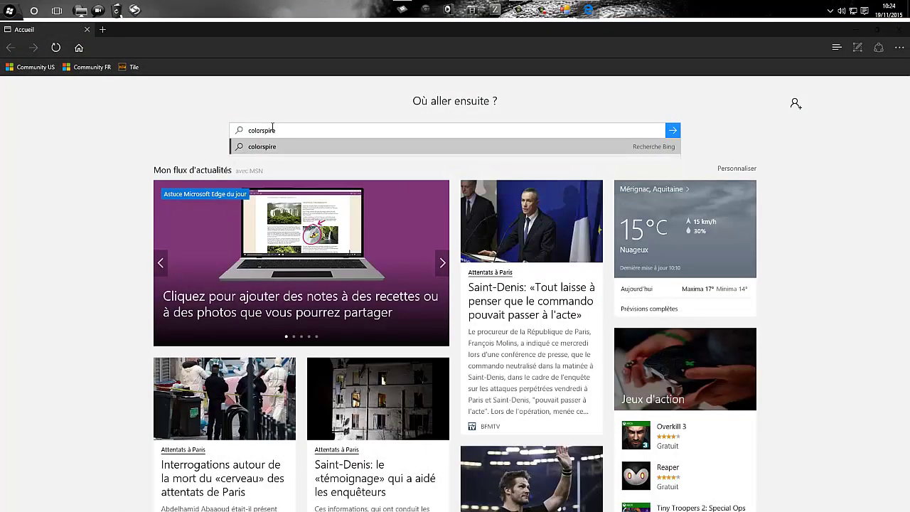
key("Return")
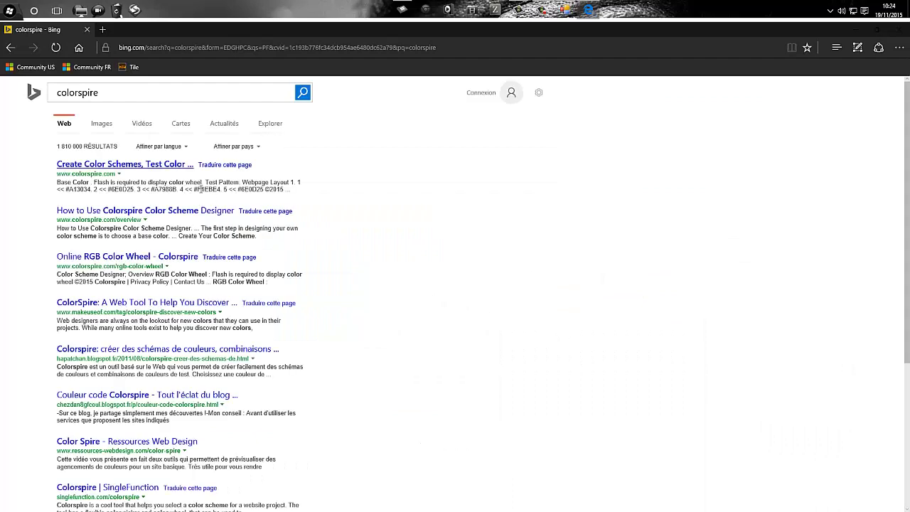
Step: Open the colorspire.com colour scheme page from the search results and select the base colour's hex code
left_click(167, 165)
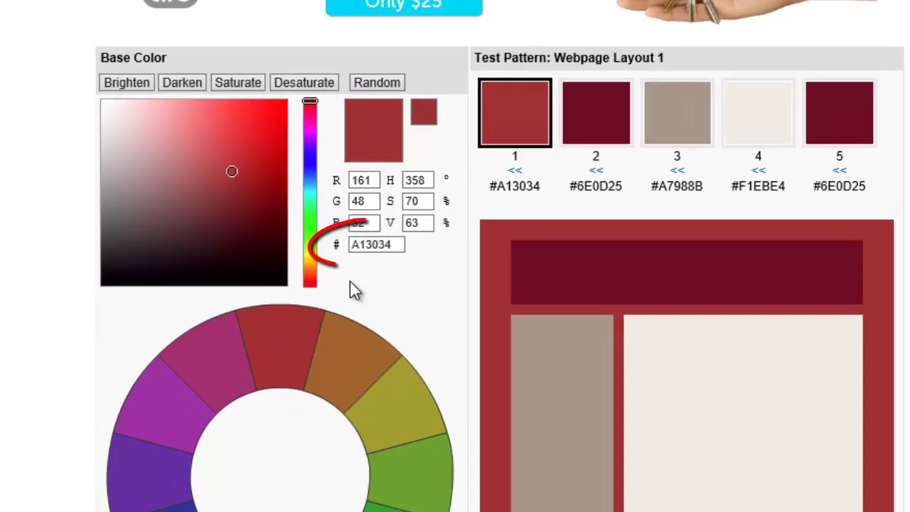
left_click(382, 248)
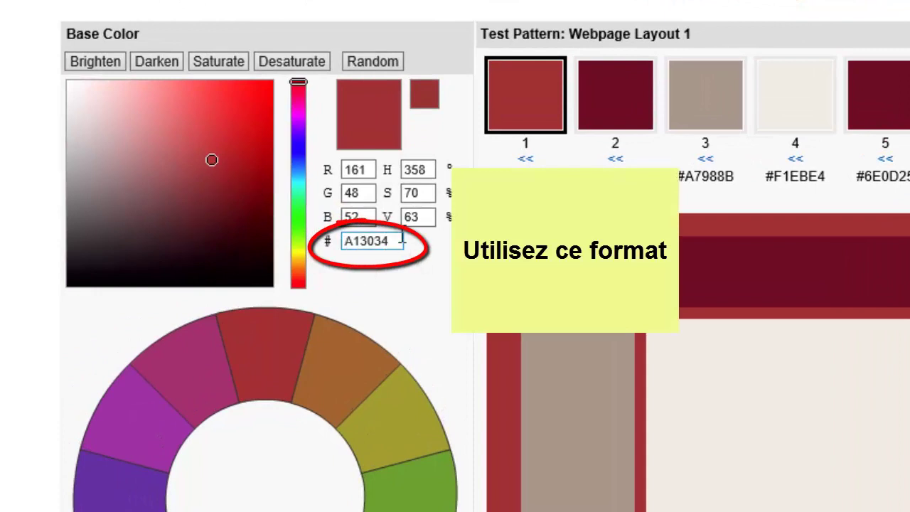
left_click_drag(398, 242, 324, 243)
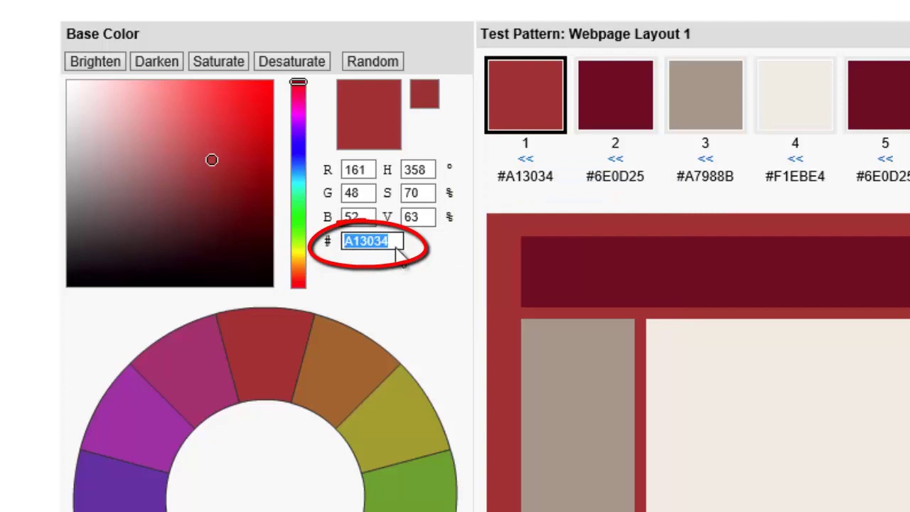
Step: Pick a brighter red as the base colour, shift the hue towards blue, and select the resulting hex code
left_click(246, 97)
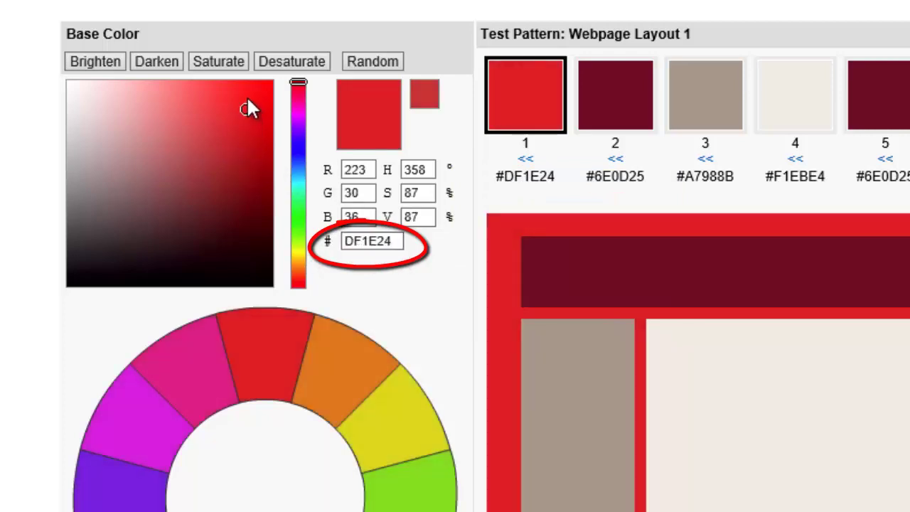
left_click(298, 141)
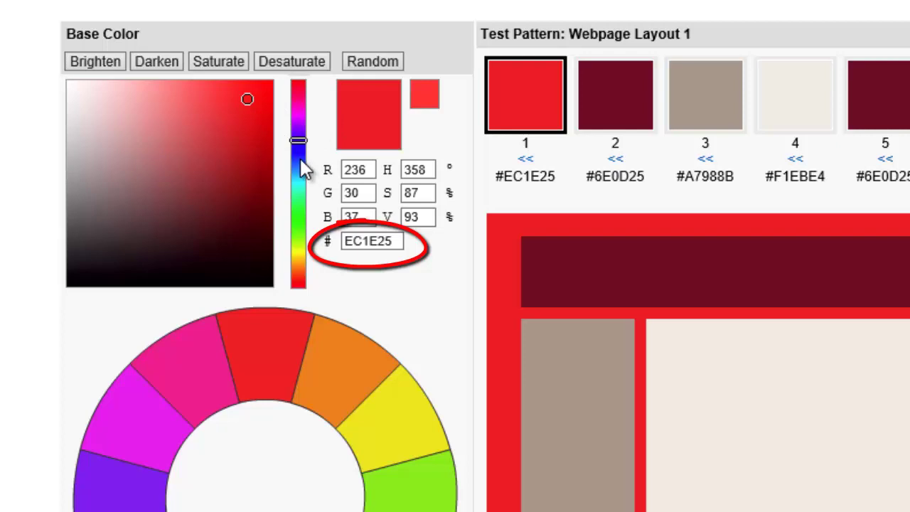
left_click(299, 158)
left_click_drag(401, 241, 343, 241)
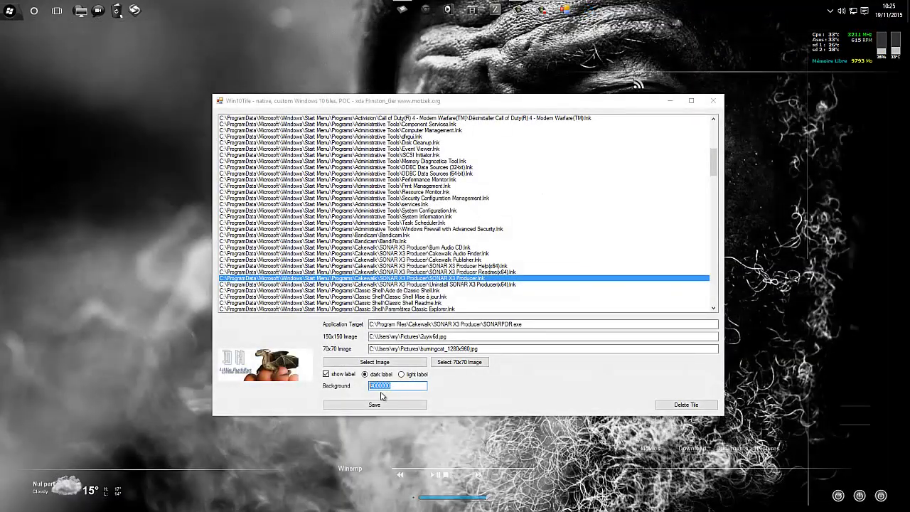
Step: Set the SONAR X3 Producer tile's background to #000000 in Win10Tile and save the tile
key("ctrl+v")
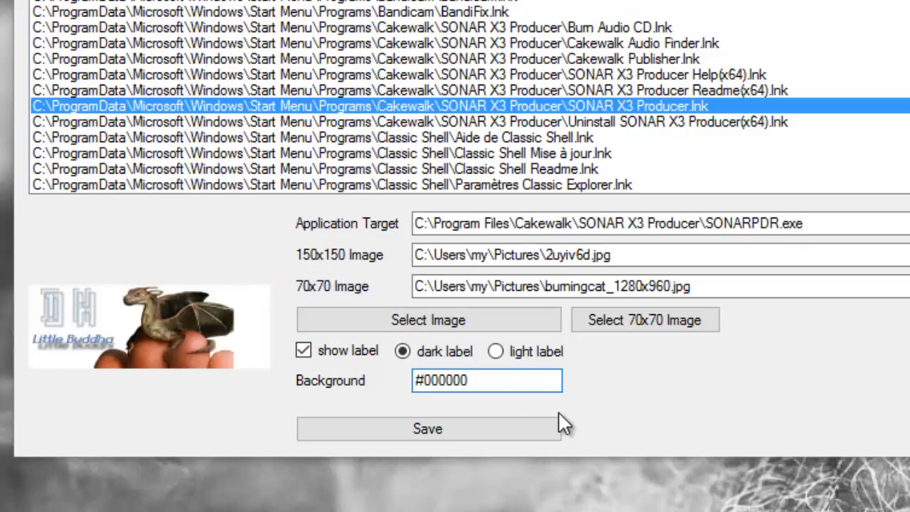
left_click(452, 435)
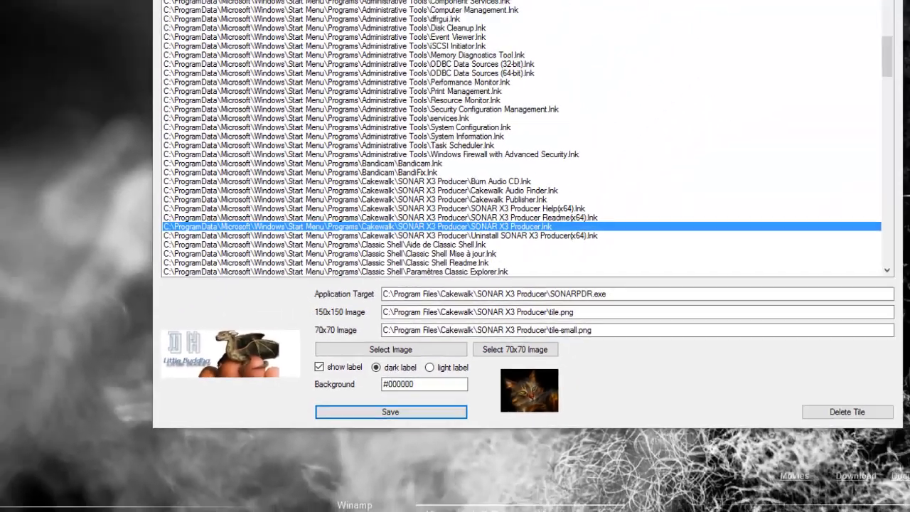
Step: Resize the SONAR X3 Producer tile in the Start menu's Gratte group to Petit and close the Start menu
key("super")
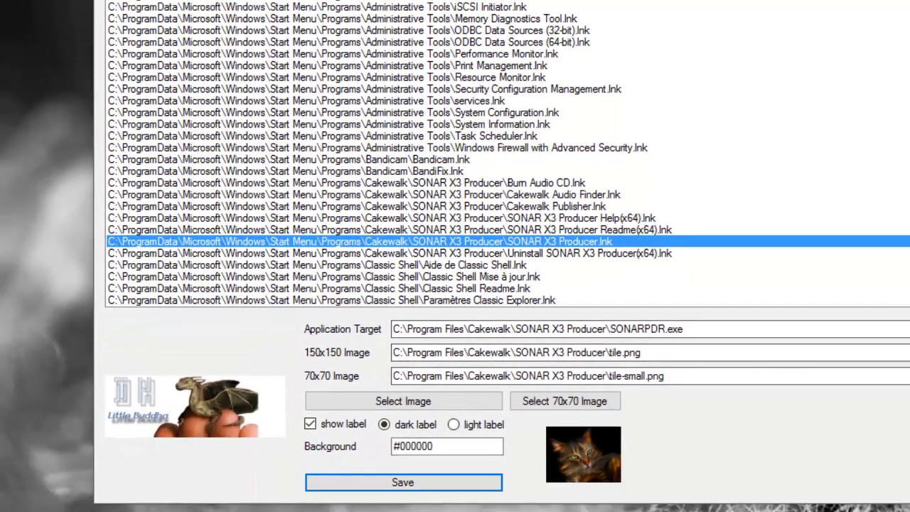
key("super")
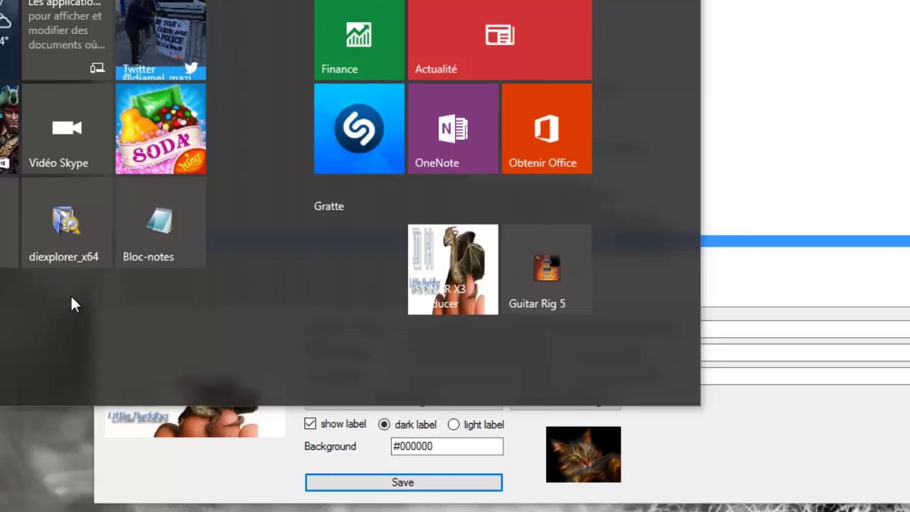
right_click(437, 269)
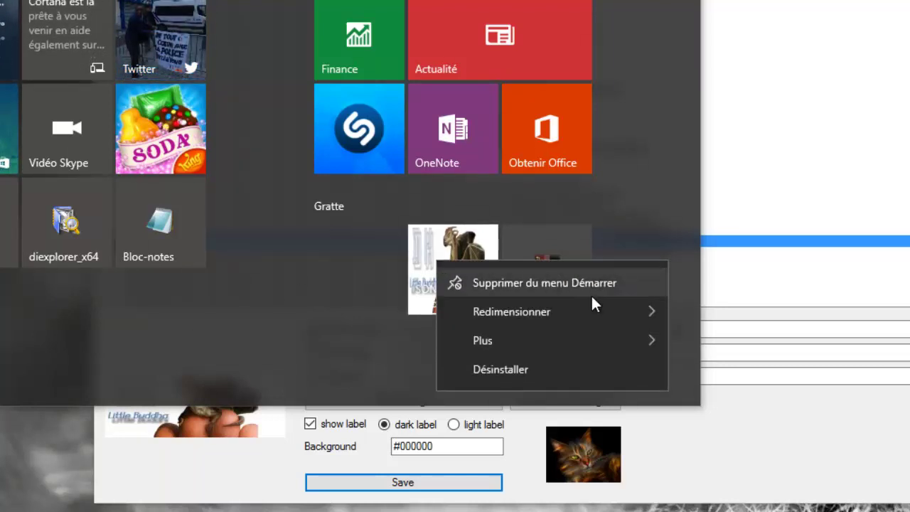
mouse_move(569, 317)
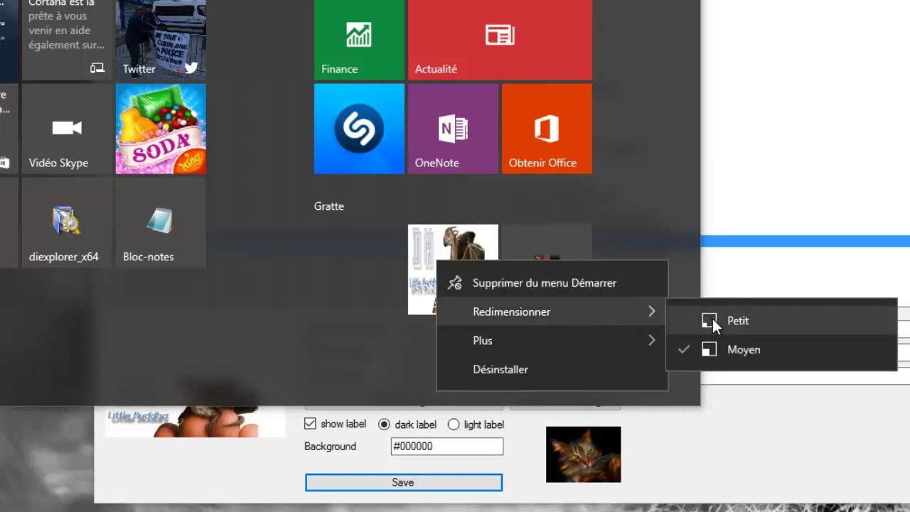
left_click(711, 320)
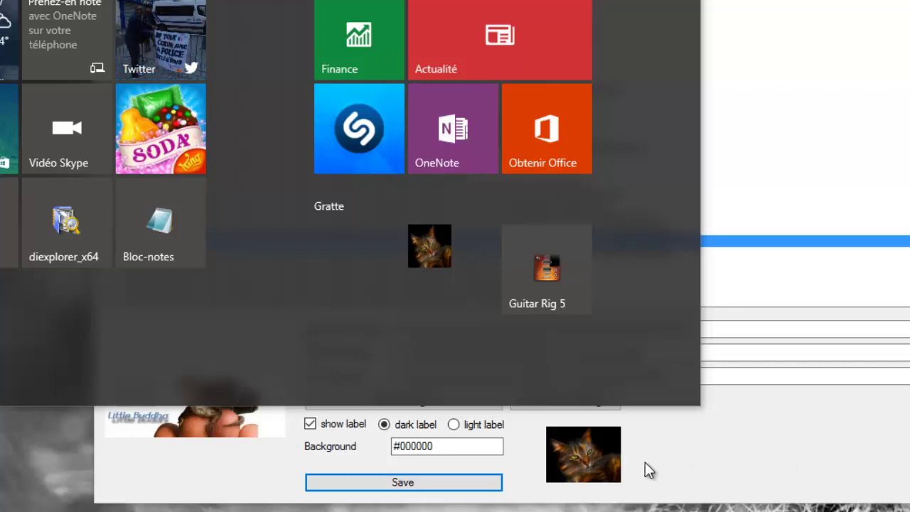
left_click(732, 451)
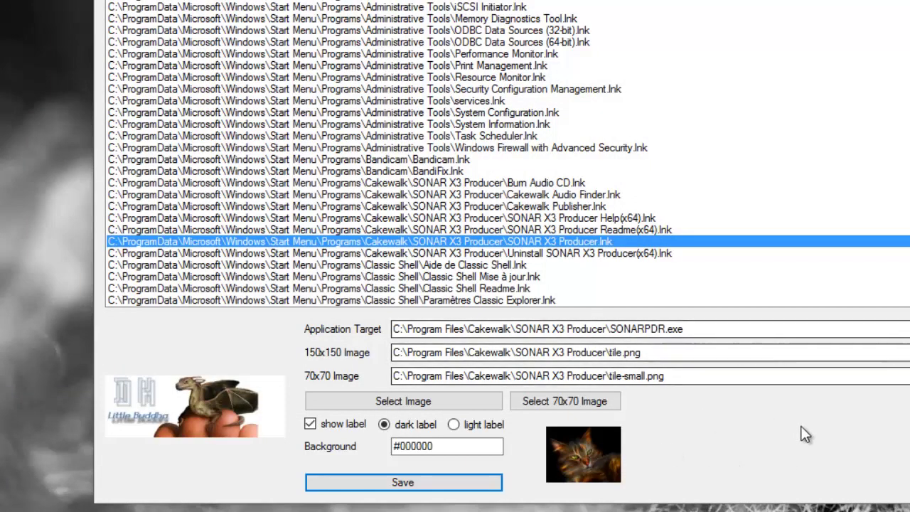
Step: Move the small cat-image tile directly beside the Guitar Rig 5 tile in the Start menu and return to Win10Tile
key("super")
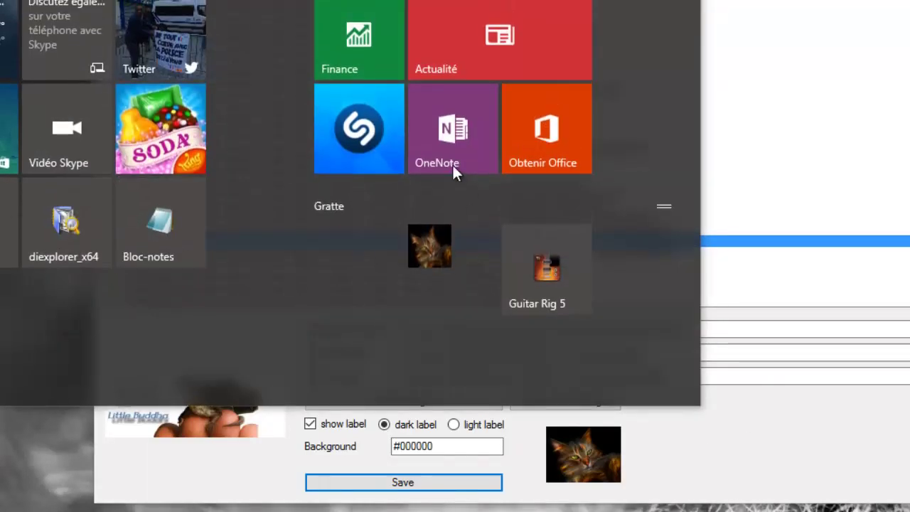
left_click_drag(432, 249, 478, 250)
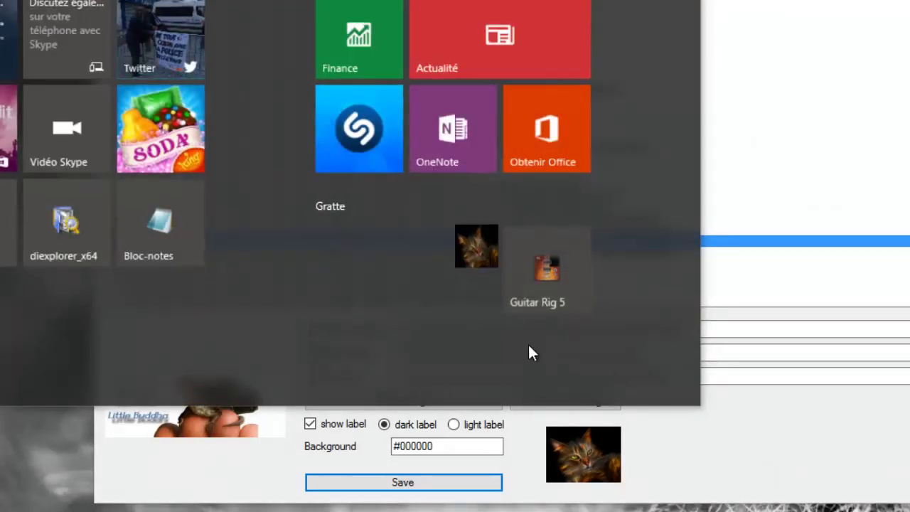
left_click(755, 452)
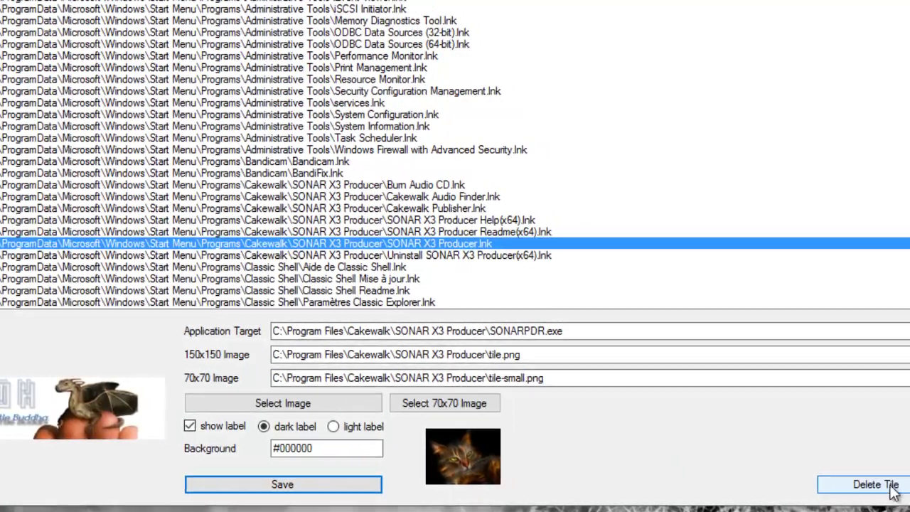